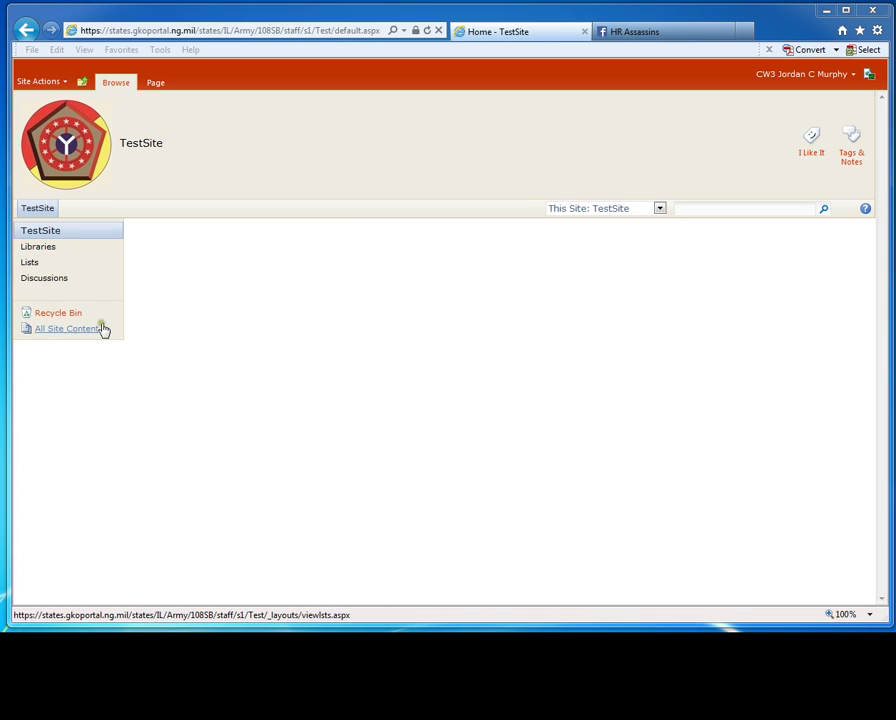
Create a new Tasks list named MySuspenseTracker on TestSite.
click(29, 265)
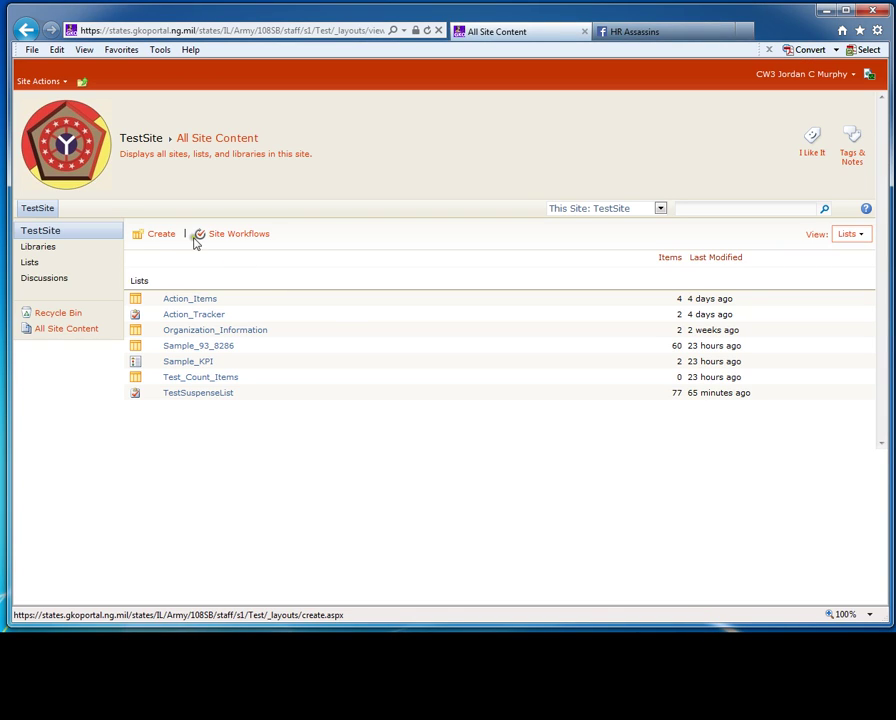
click(160, 235)
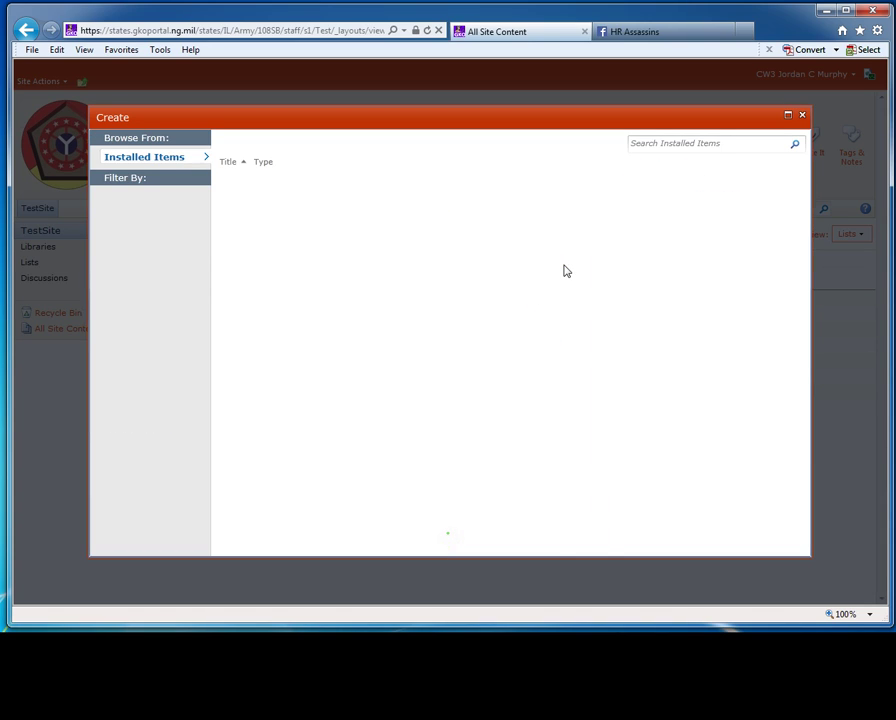
drag(604, 232, 610, 502)
click(533, 357)
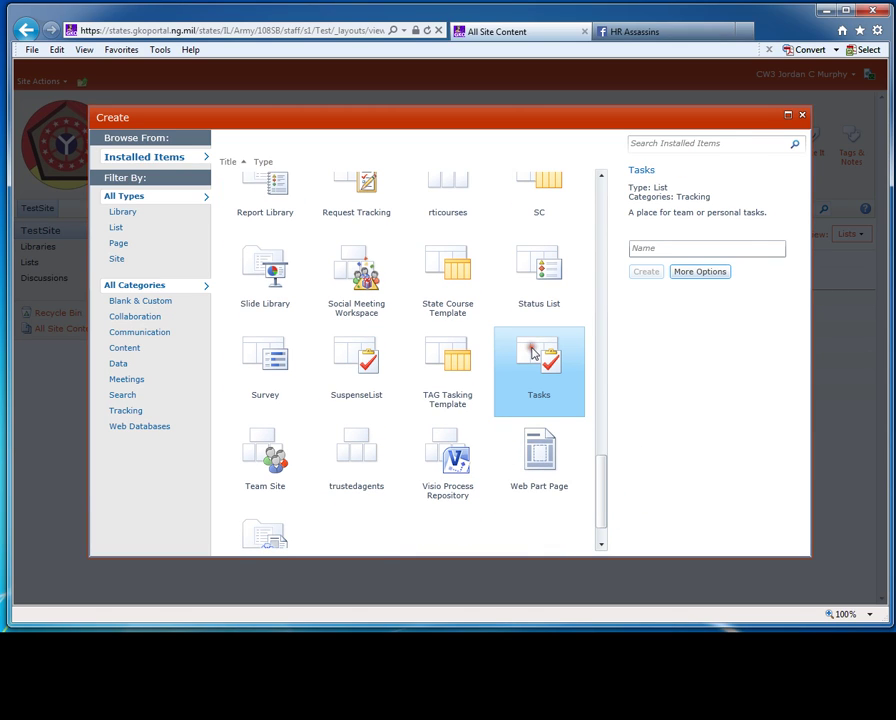
click(672, 249)
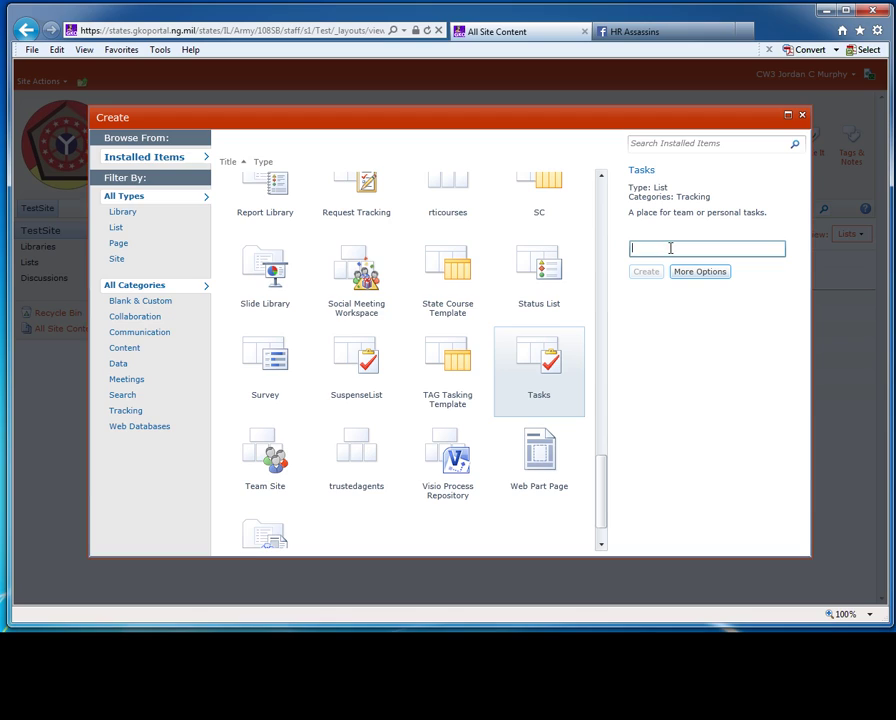
text(MySuspenseTracker)
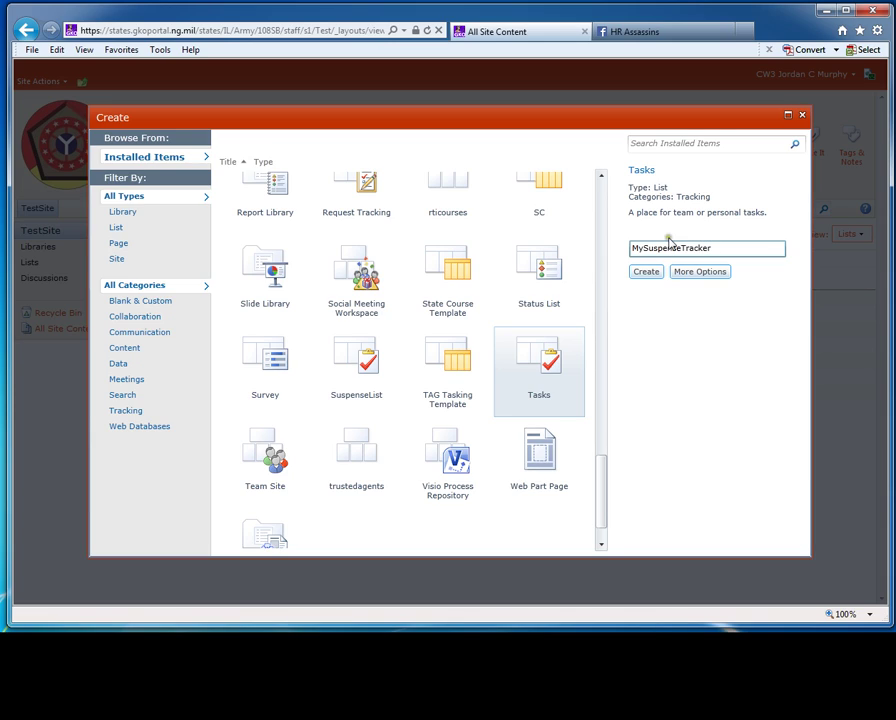
click(652, 273)
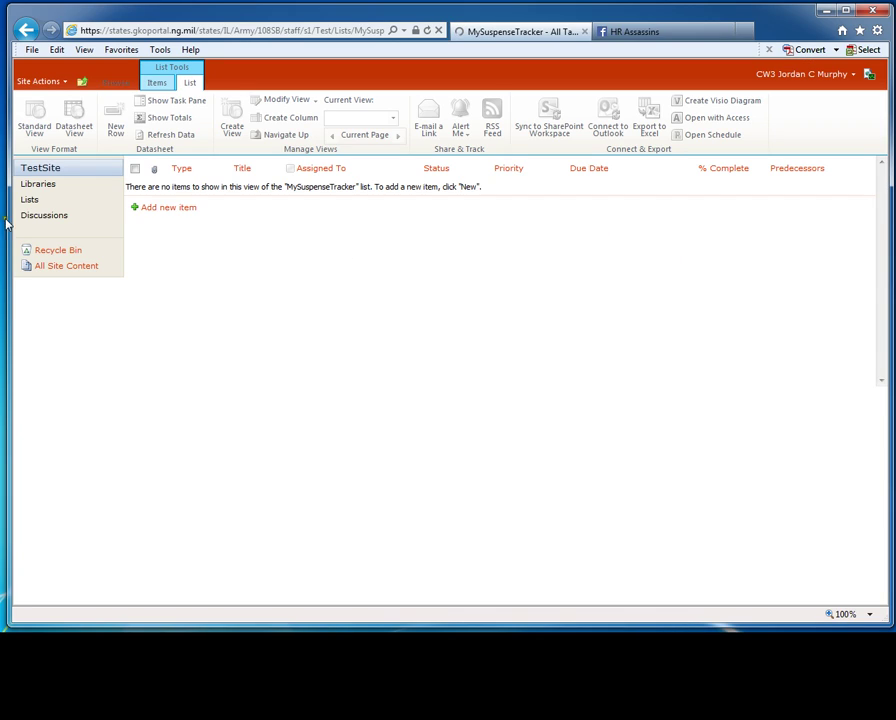
Open the list settings of TestSuspenseList and review its versioning settings, accepting them as they are.
click(36, 202)
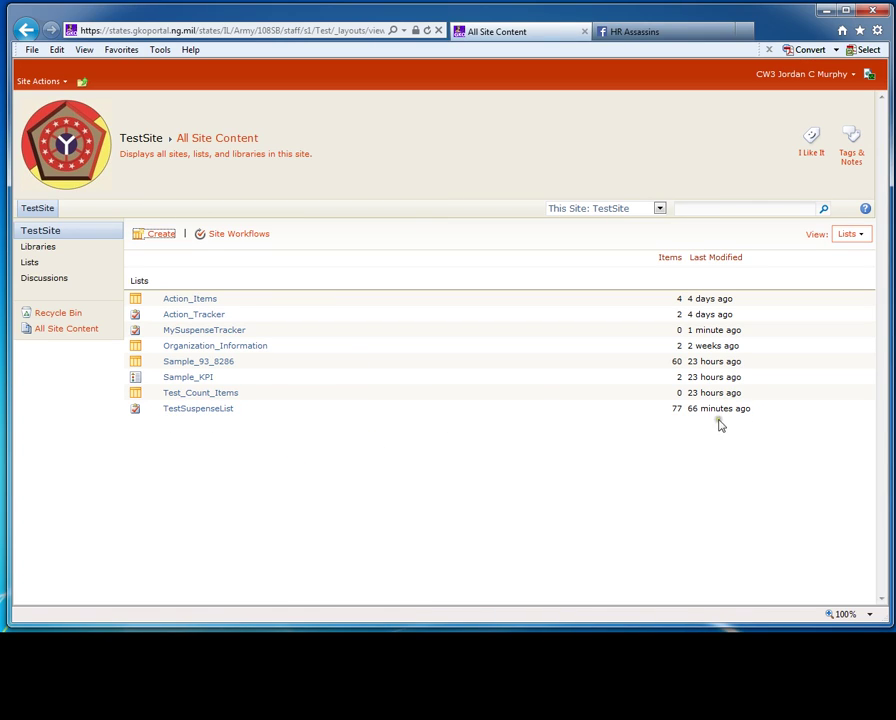
click(177, 410)
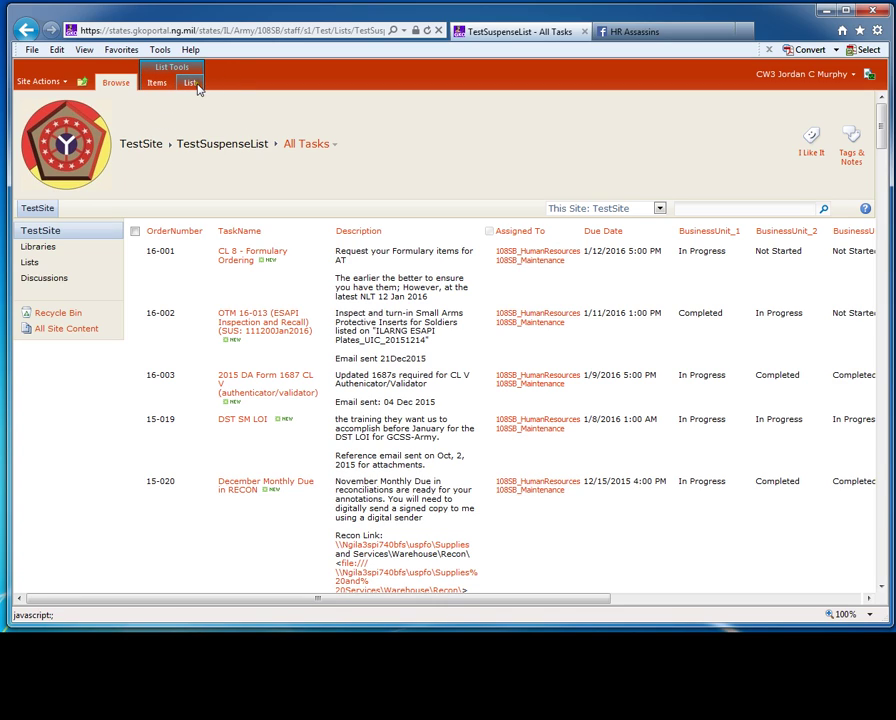
click(190, 84)
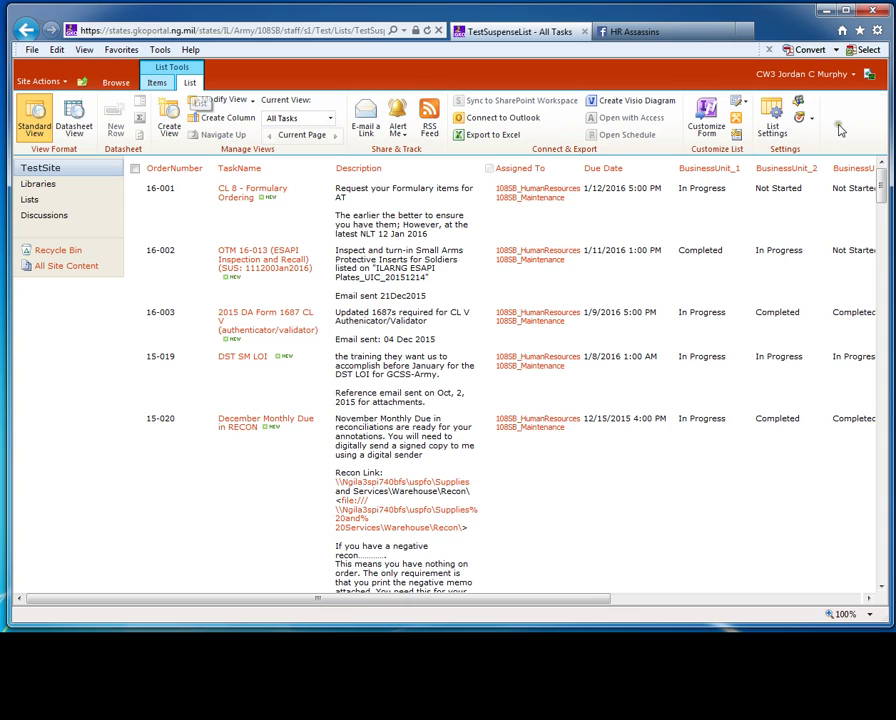
click(773, 120)
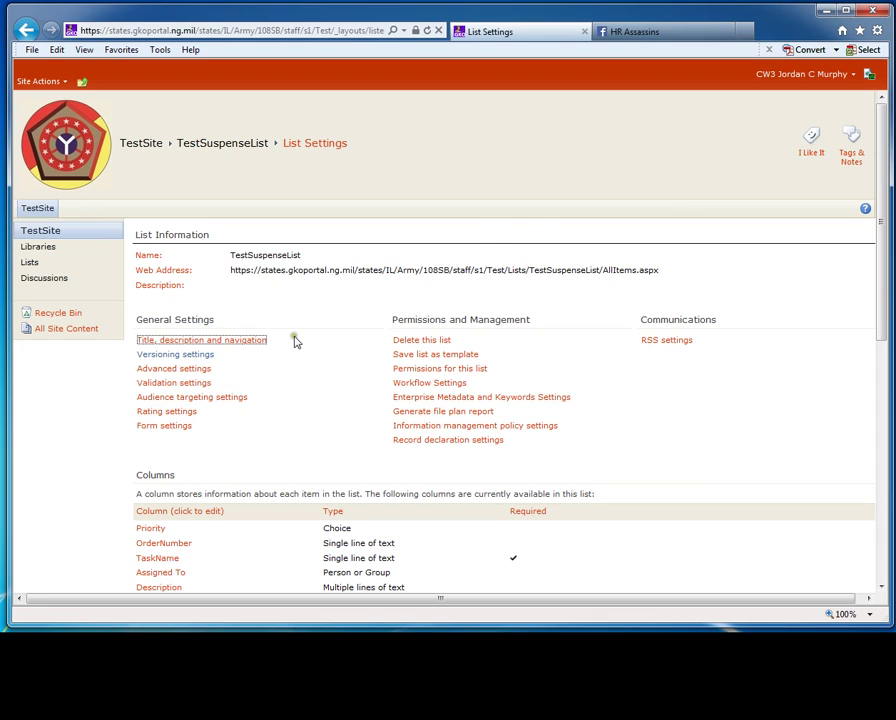
click(182, 355)
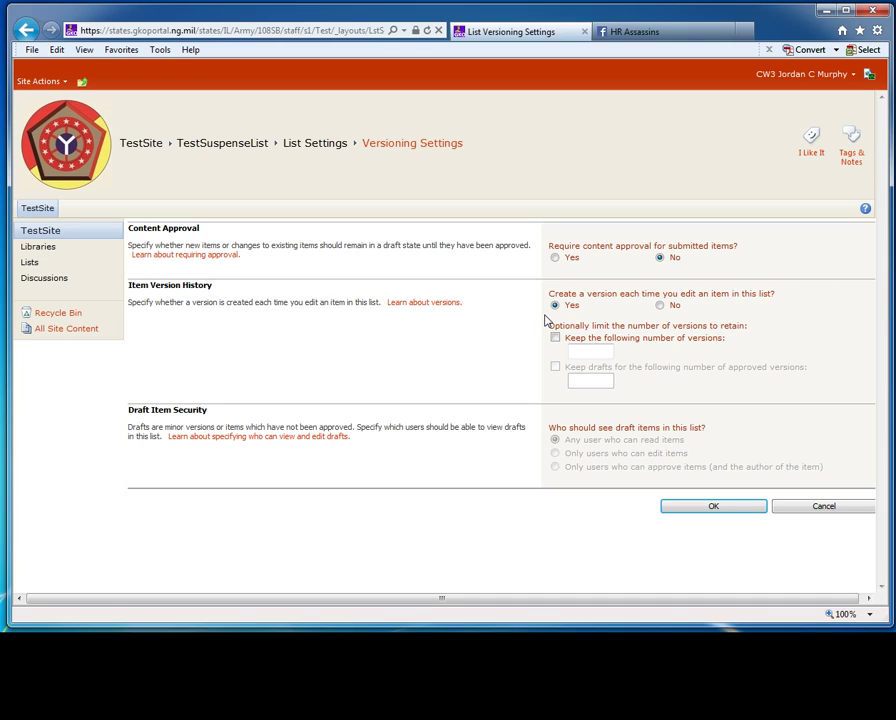
click(696, 506)
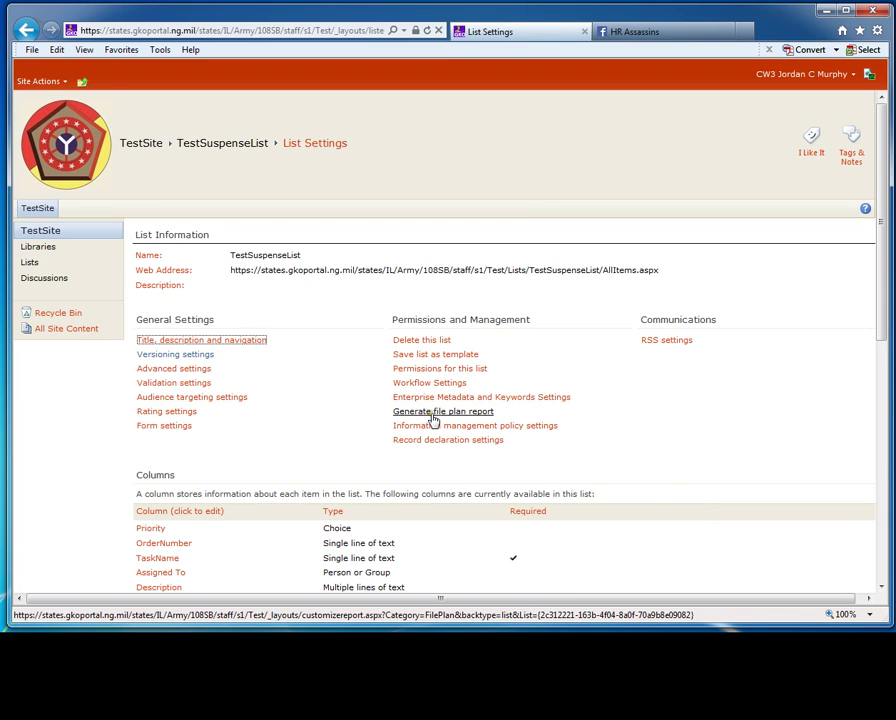
Open the BusinessUnit_1 column of TestSuspenseList and examine its column type and full list of choices.
scroll(432, 420, down, 1)
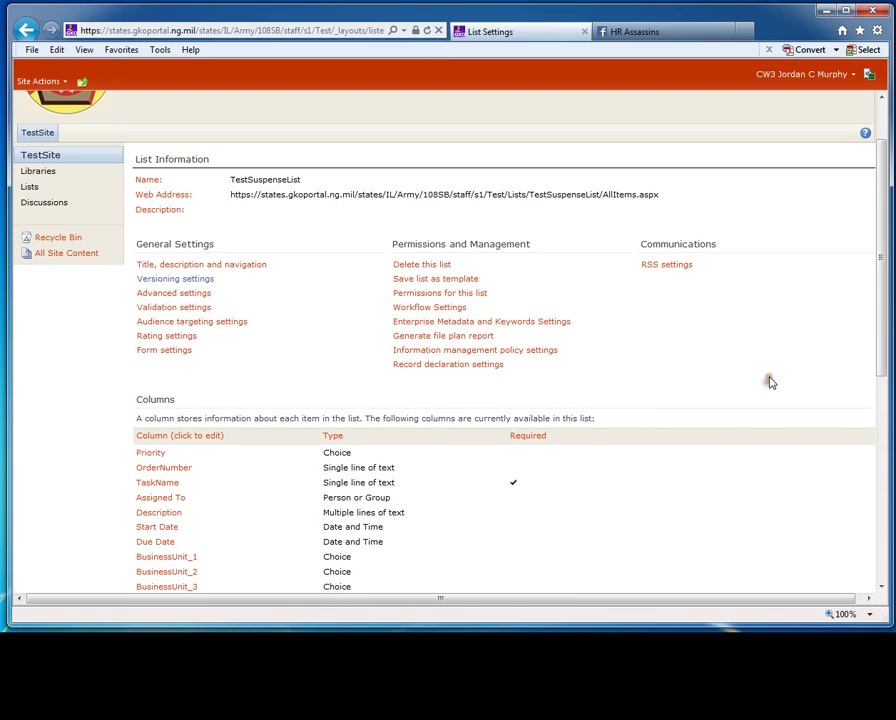
scroll(768, 380, down, 3)
scroll(748, 387, down, 1)
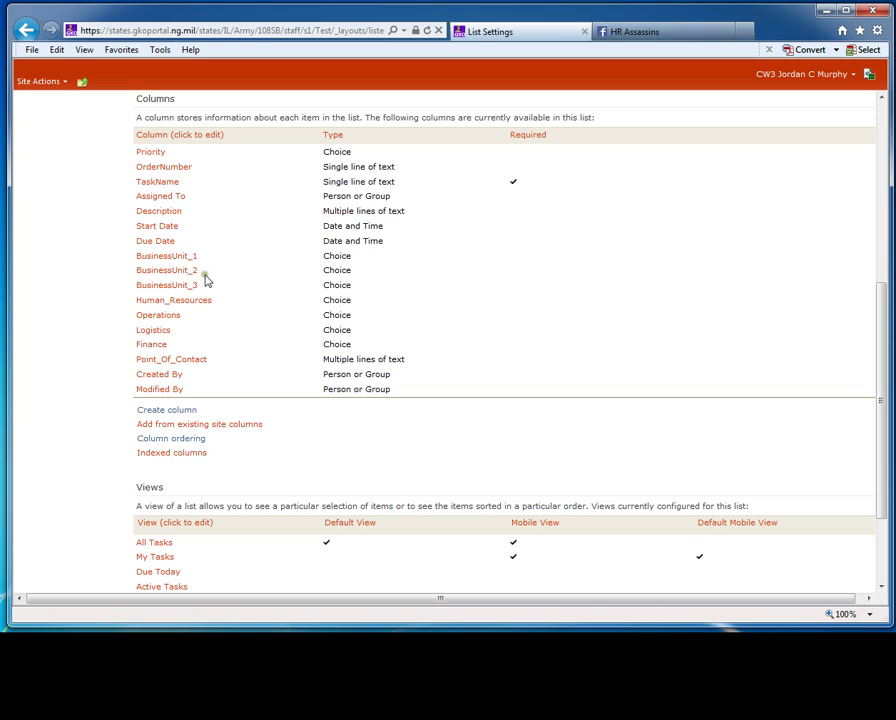
click(167, 258)
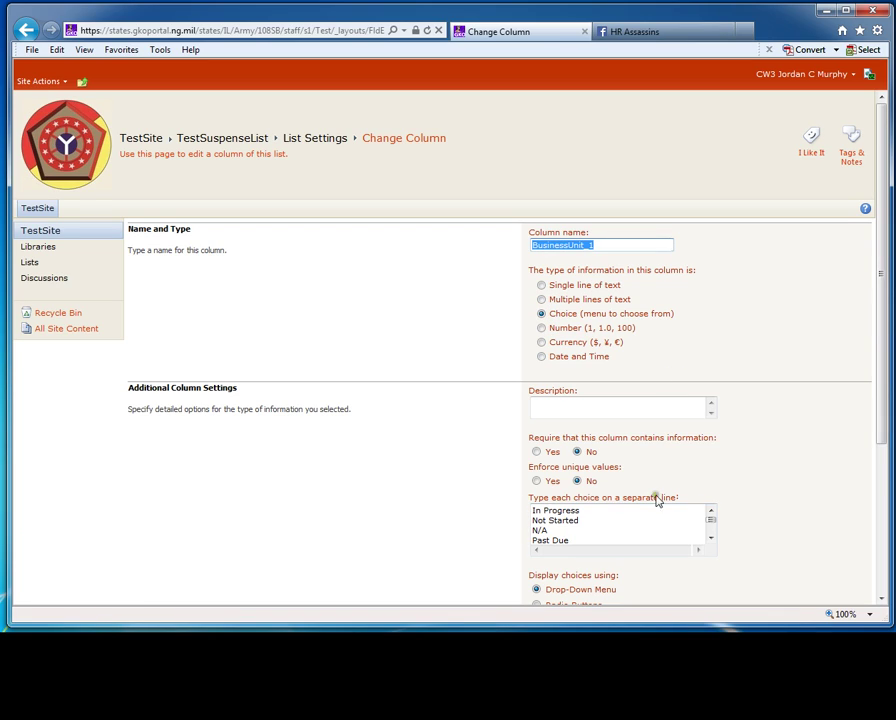
click(782, 452)
scroll(782, 452, down, 3)
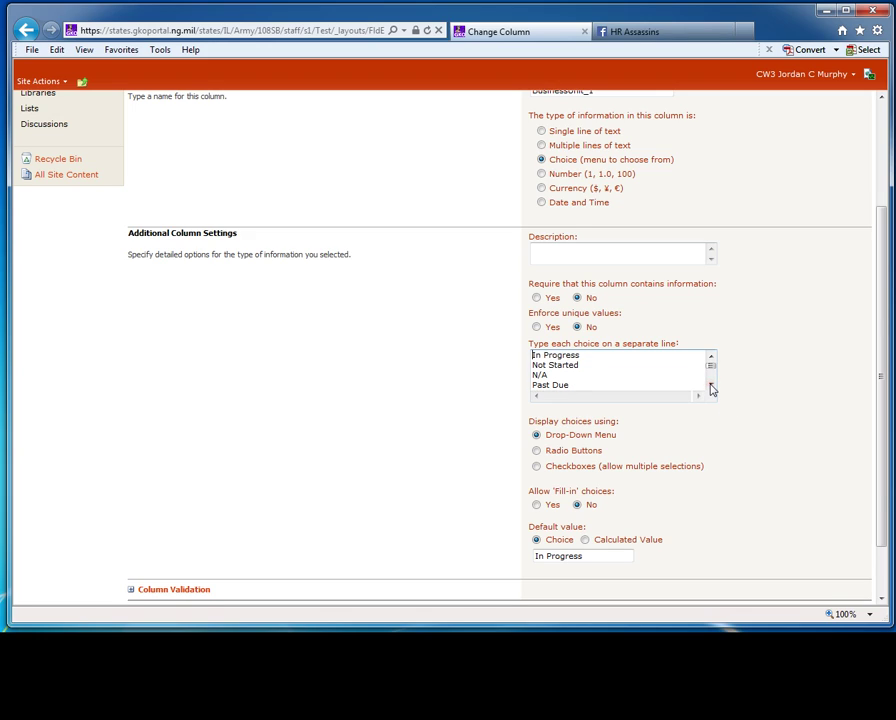
click(711, 388)
click(711, 388)
click(711, 388)
click(711, 388)
click(711, 388)
click(711, 388)
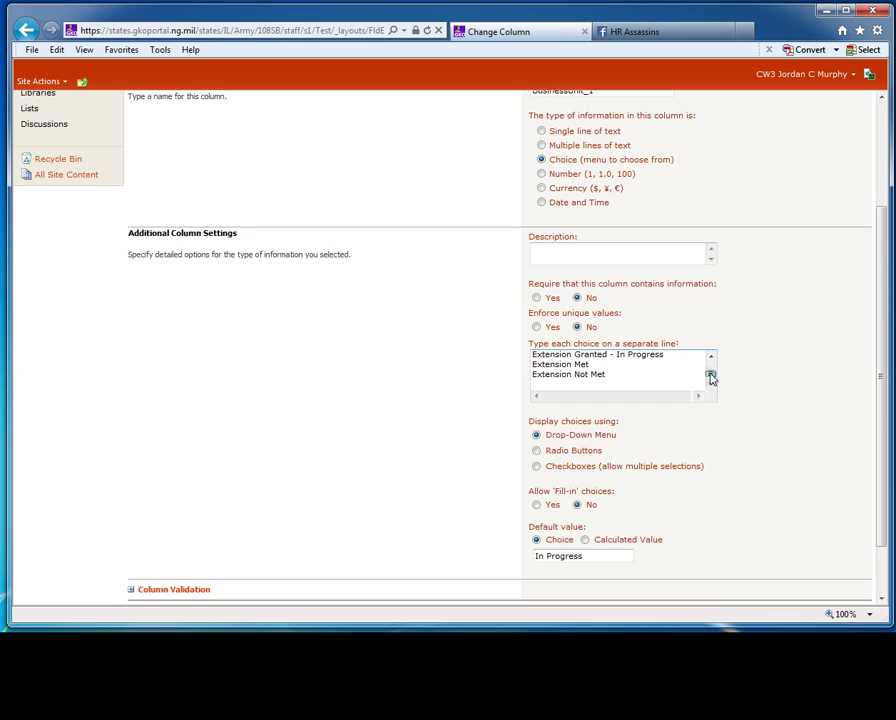
drag(711, 380, 722, 364)
scroll(743, 366, up, 3)
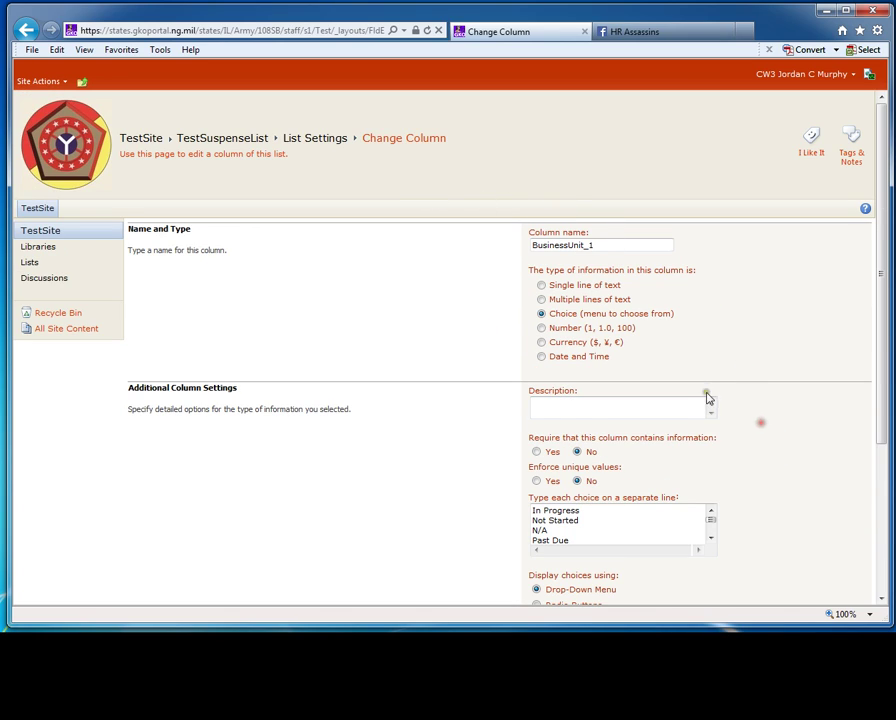
Review the BusinessUnit_1 choices again along with the display and default value options, and accept the column settings.
scroll(760, 422, down, 3)
drag(534, 357, 600, 396)
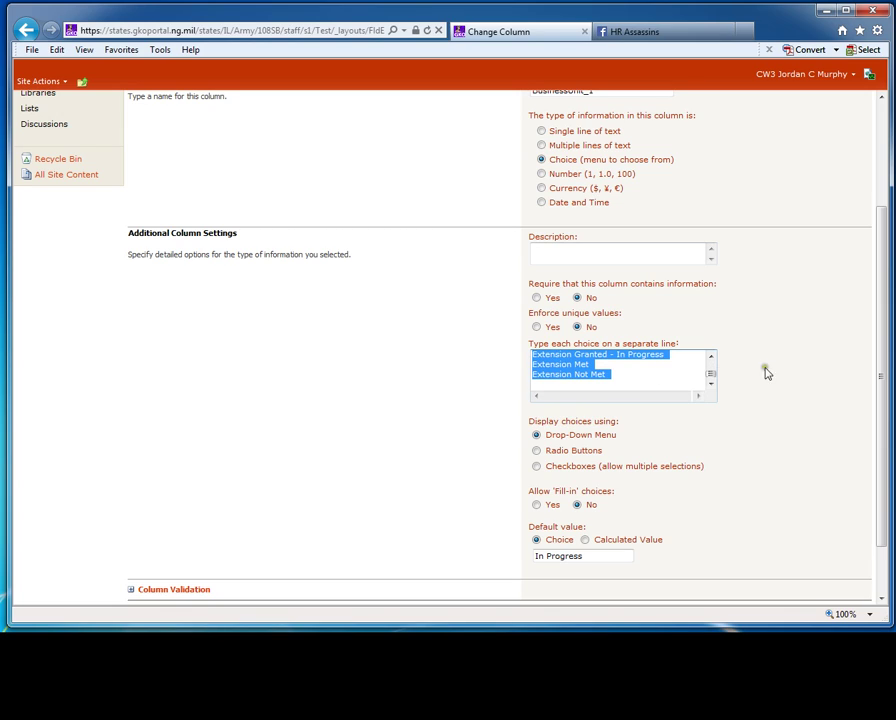
click(768, 360)
click(711, 358)
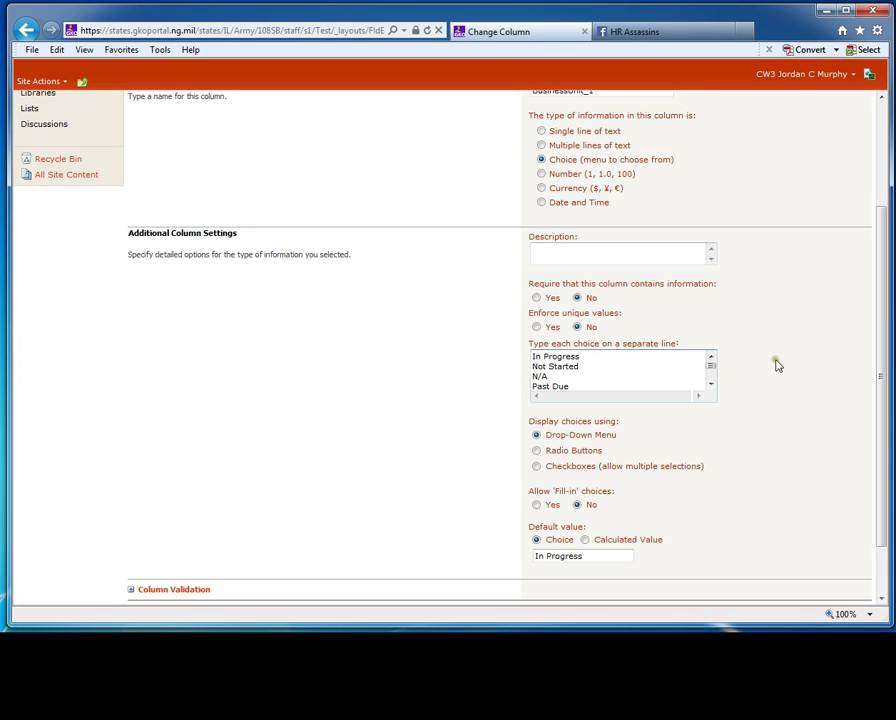
scroll(774, 363, down, 1)
scroll(772, 364, down, 1)
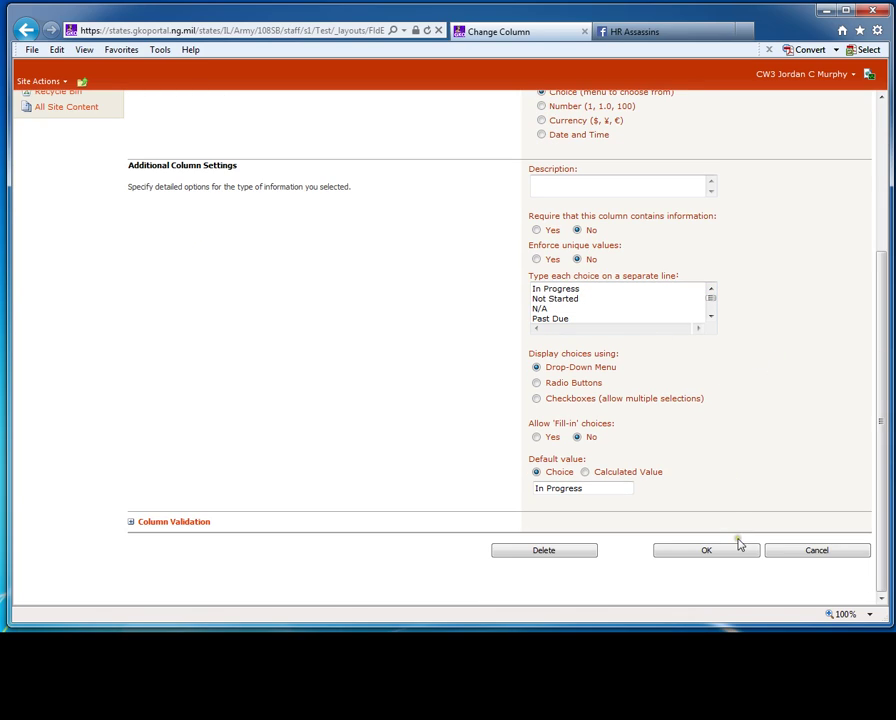
click(703, 552)
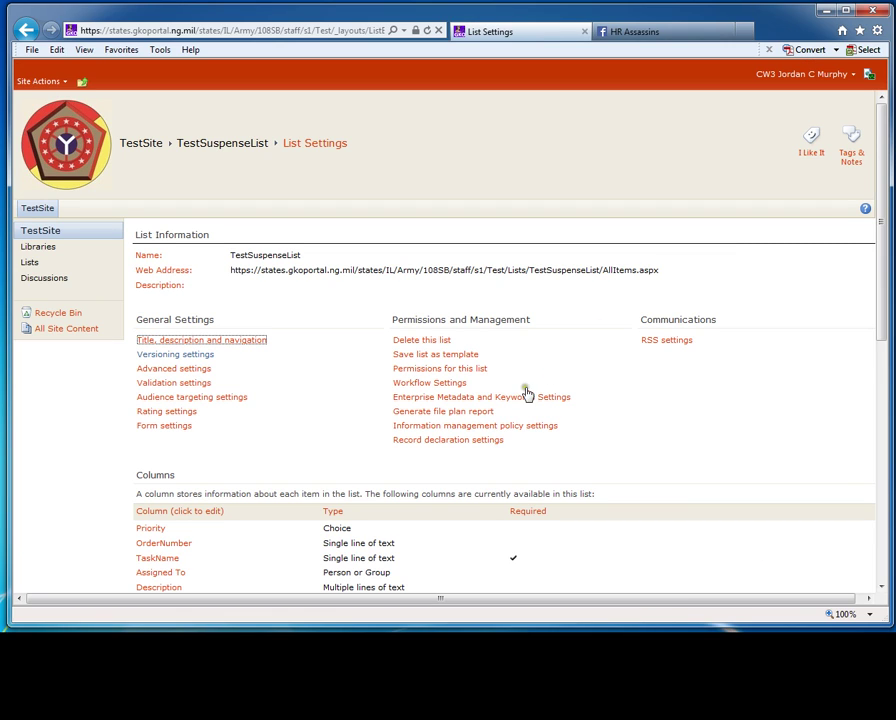
Review the Priority column's choices and default value, and accept the column settings.
scroll(640, 407, down, 3)
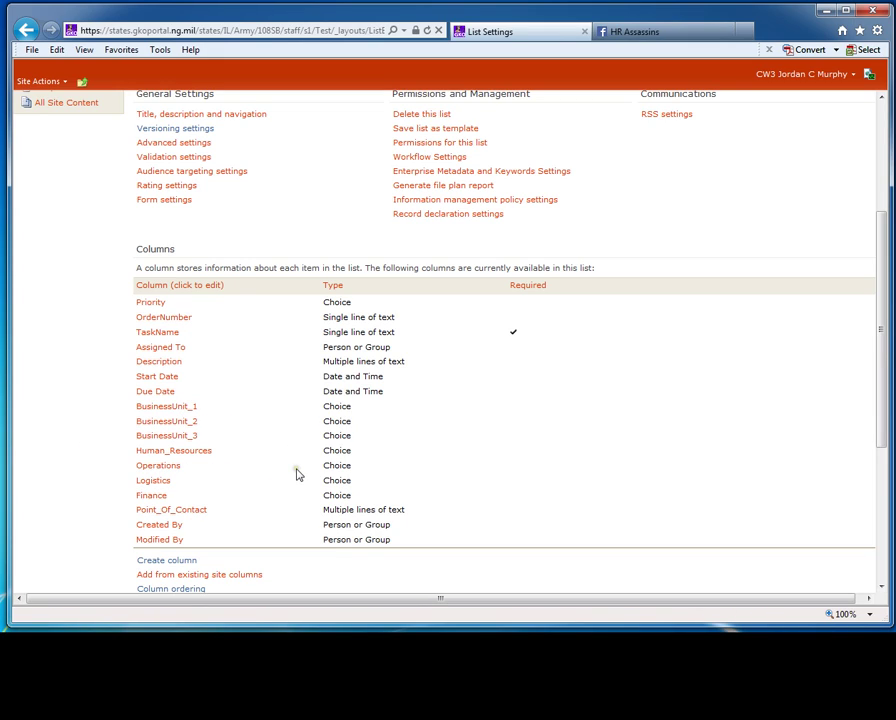
click(155, 304)
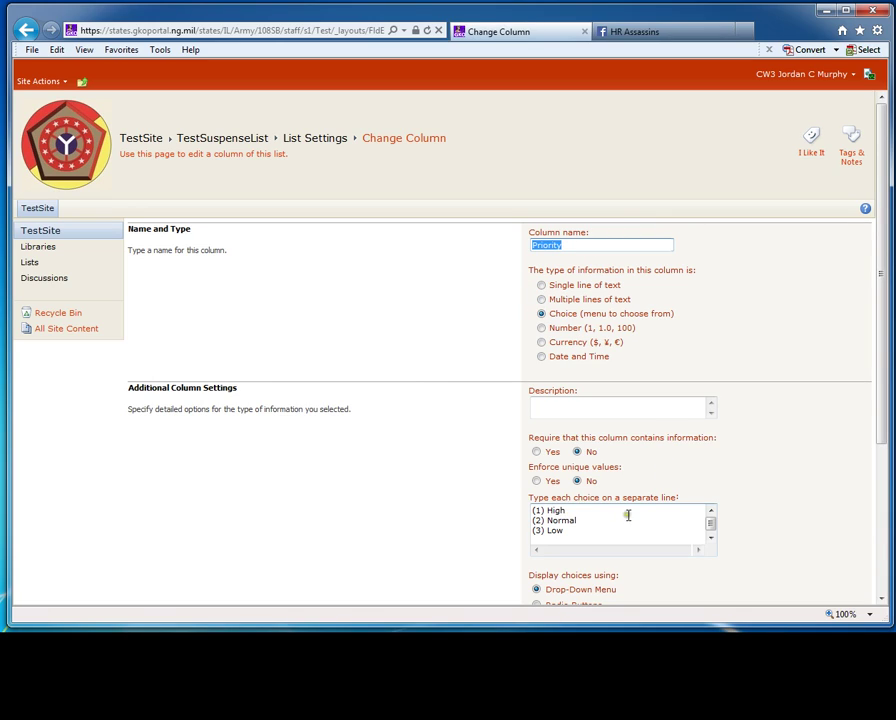
click(710, 538)
click(812, 476)
scroll(745, 477, down, 1)
scroll(745, 477, down, 3)
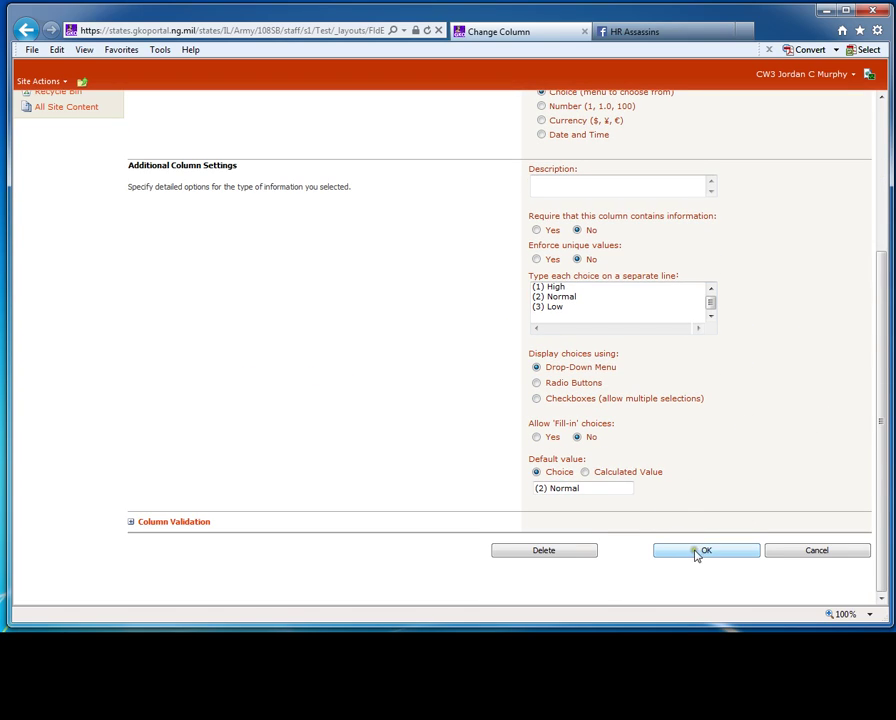
click(728, 551)
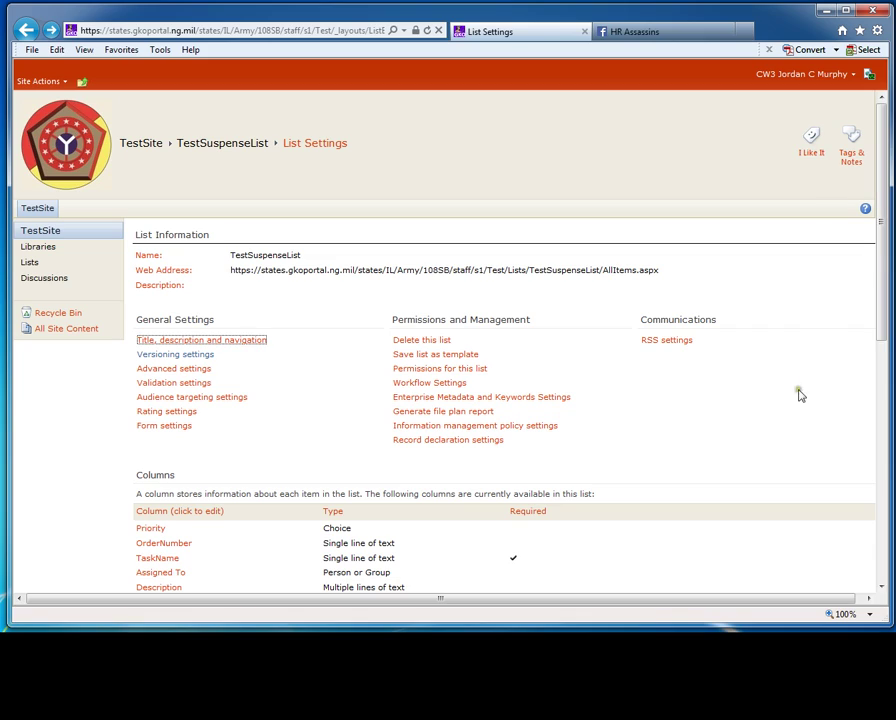
Review the TaskName column's settings and return to the list settings without saving.
scroll(773, 420, down, 4)
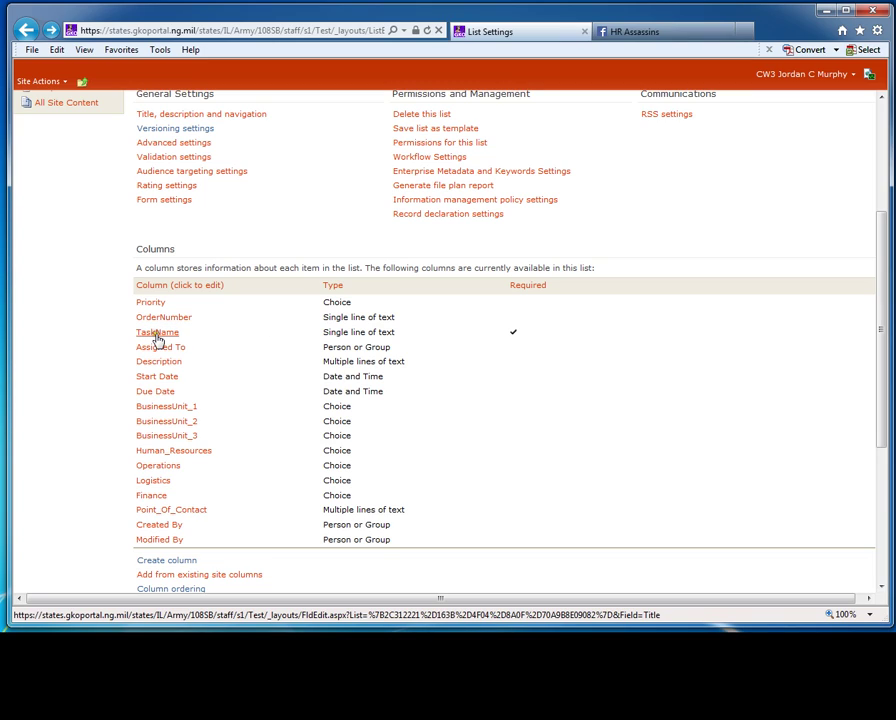
click(156, 336)
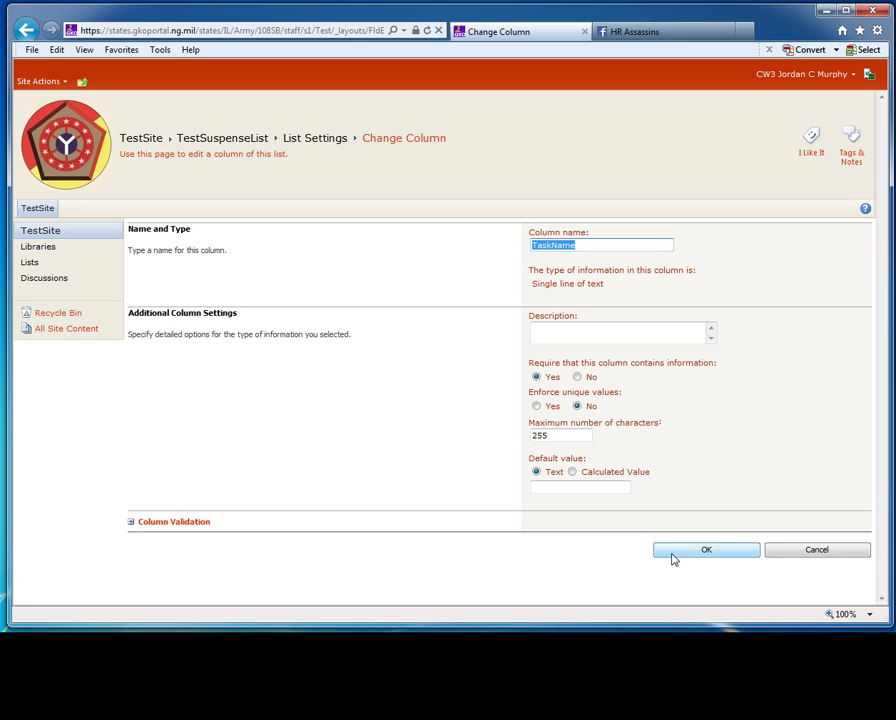
click(806, 553)
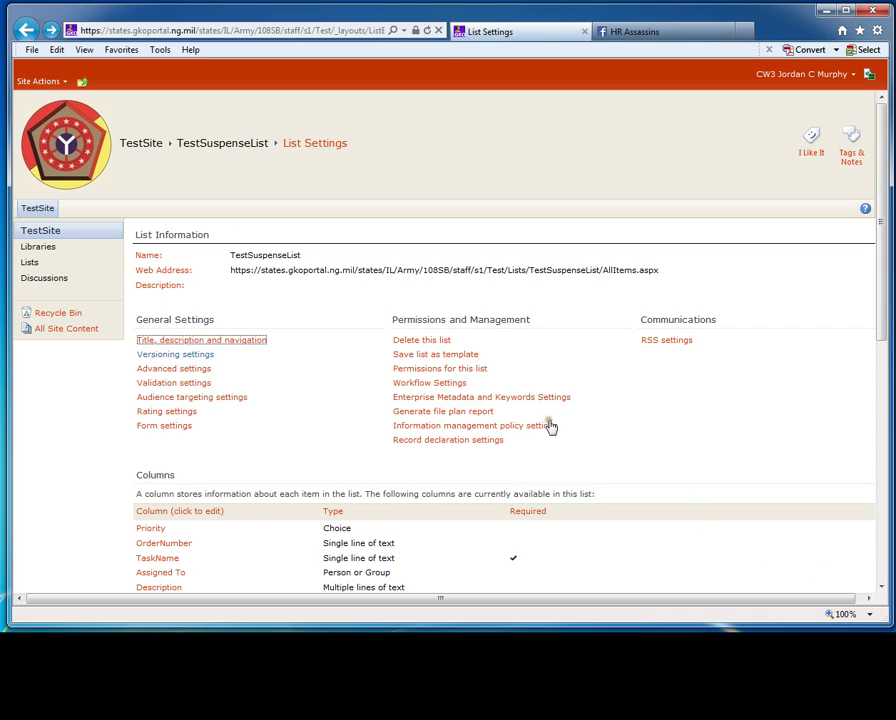
Review the Description column's text type and editing options, and leave without saving.
scroll(270, 420, down, 3)
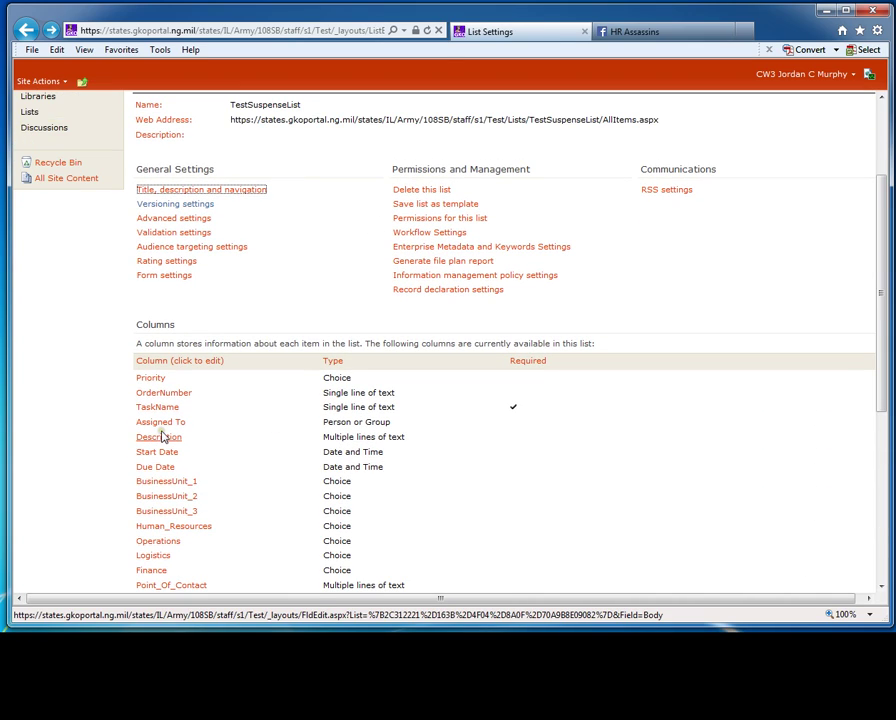
click(159, 439)
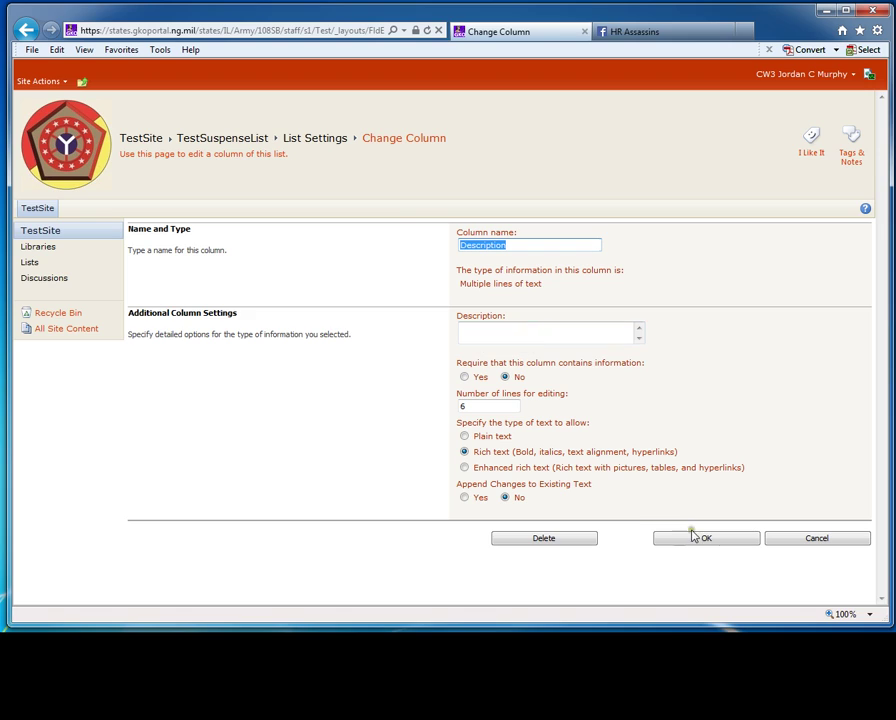
click(806, 540)
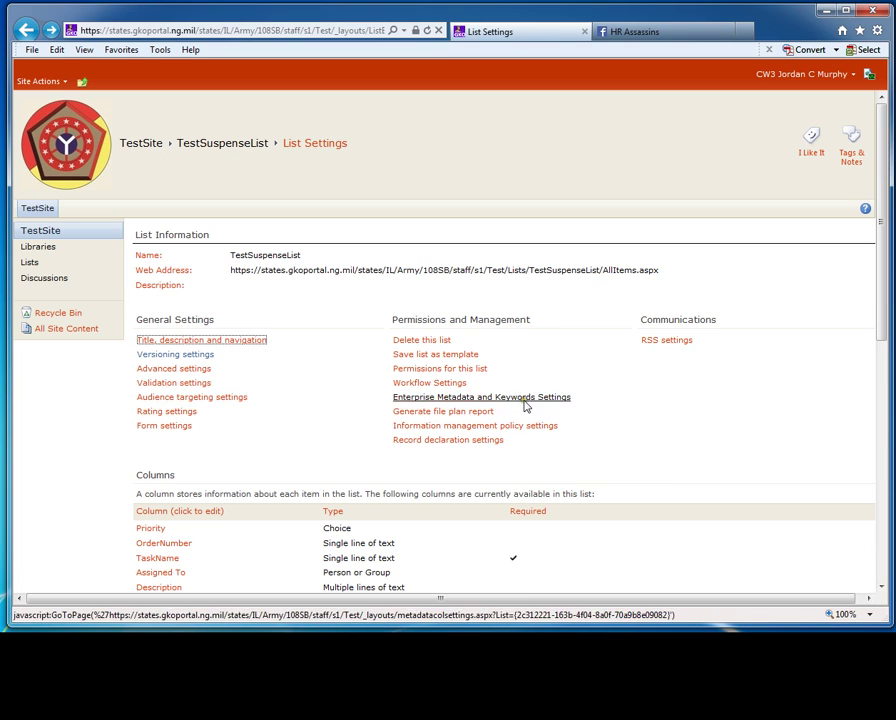
Review the Assigned To column's multiple-selection and people-or-groups options, and leave without saving.
scroll(284, 472, down, 3)
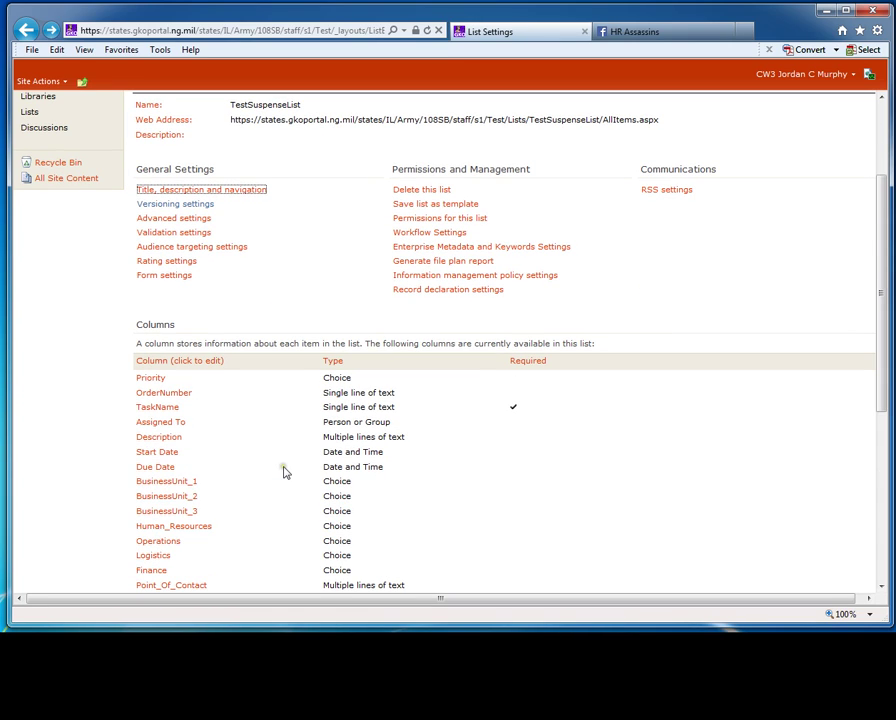
click(158, 423)
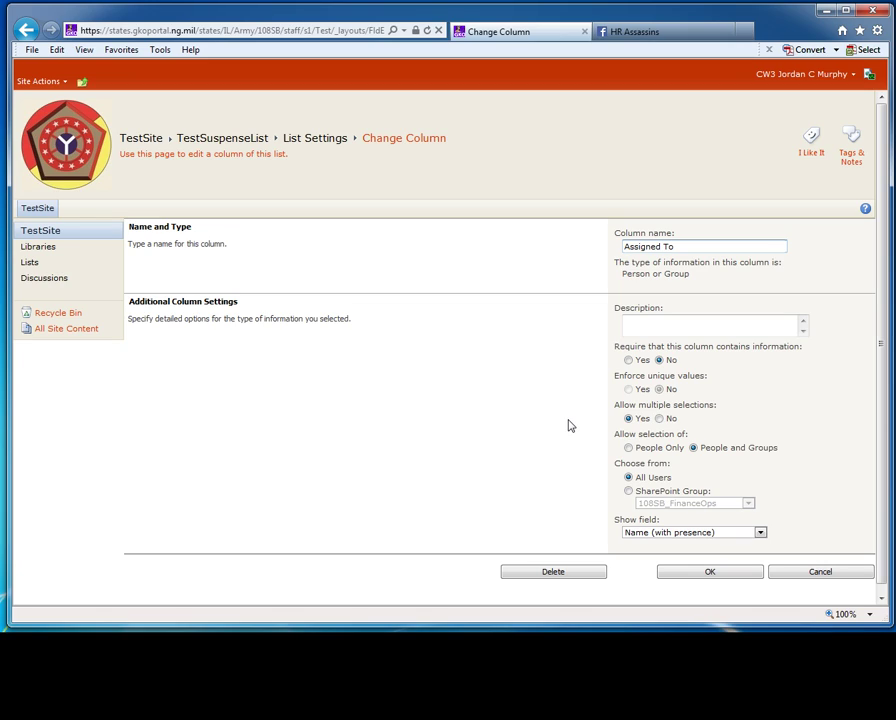
click(837, 572)
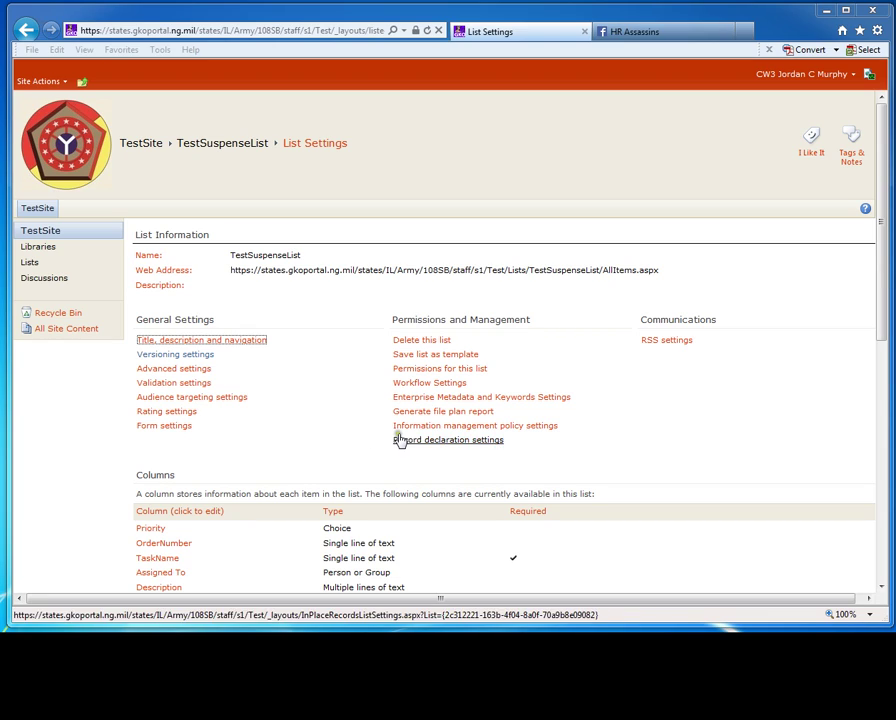
Review the Point_Of_Contact column's text type and append-changes option, and return to the list settings without saving.
scroll(712, 382, down, 3)
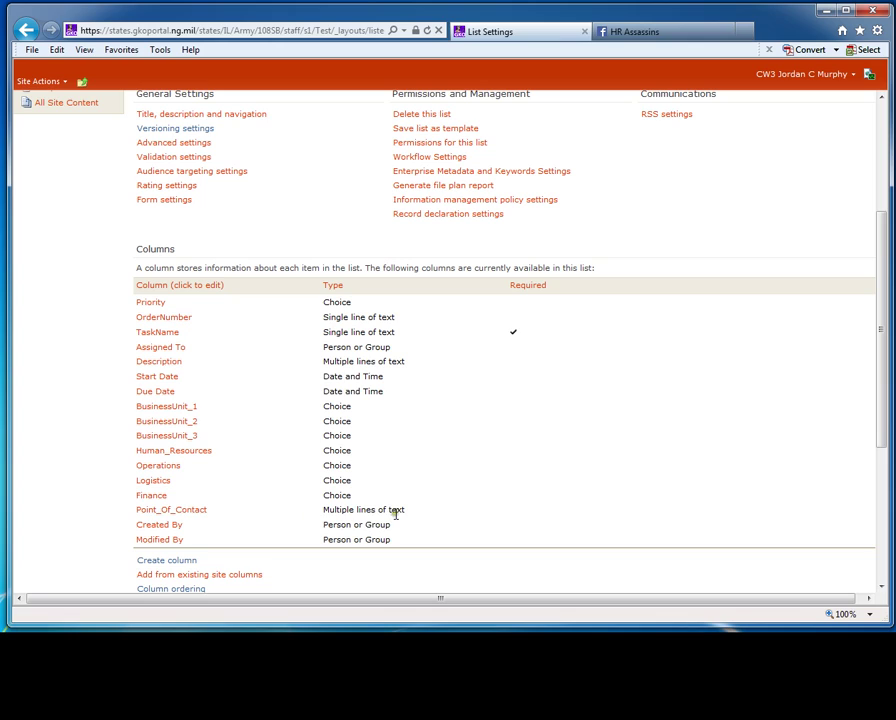
click(198, 513)
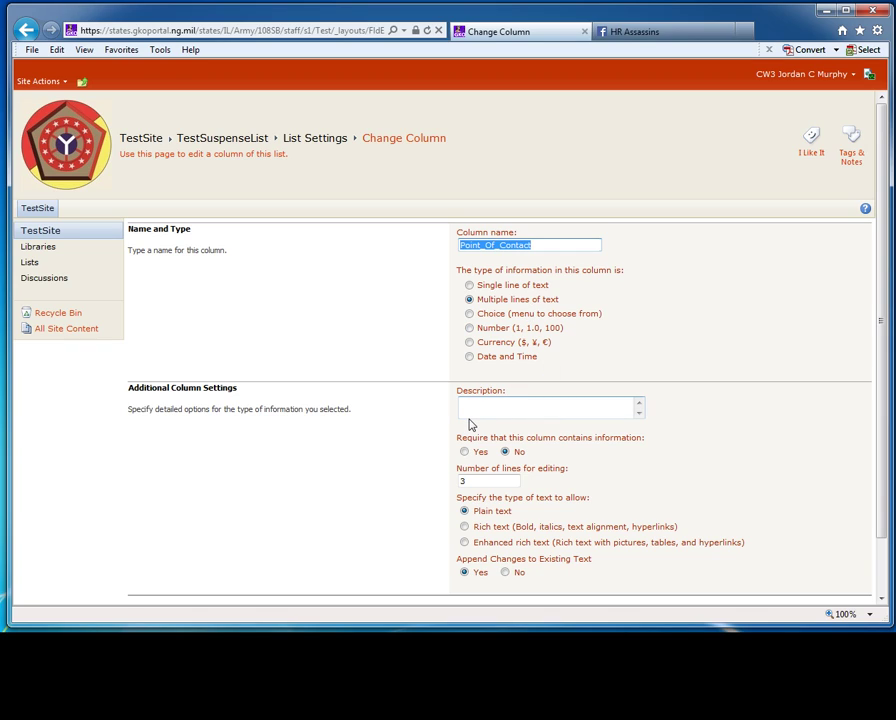
click(758, 412)
scroll(750, 410, down, 2)
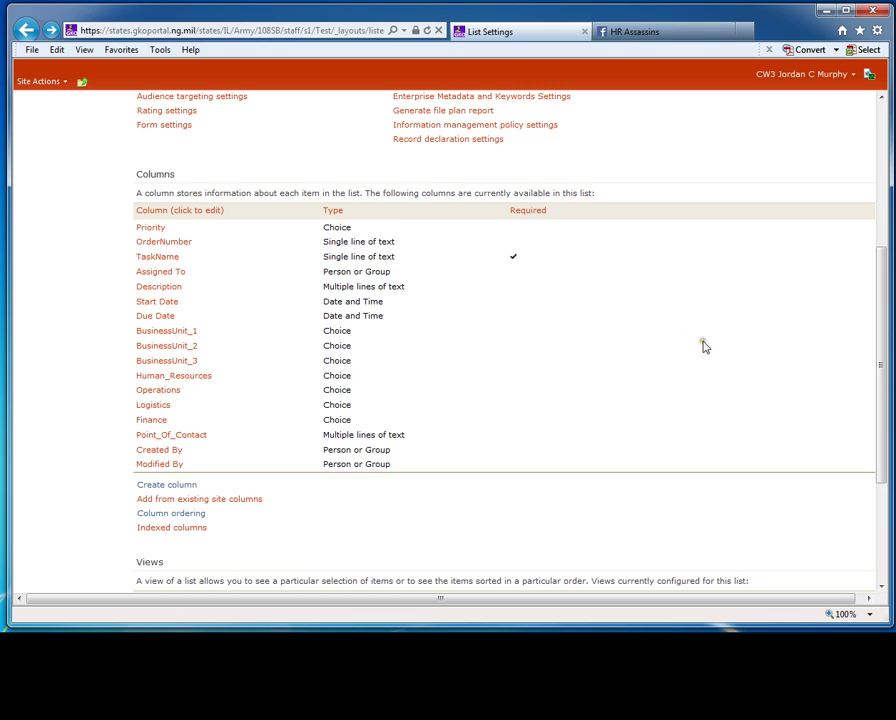
Examine the columns and configured views in the list settings.
scroll(702, 344, down, 3)
scroll(703, 346, down, 1)
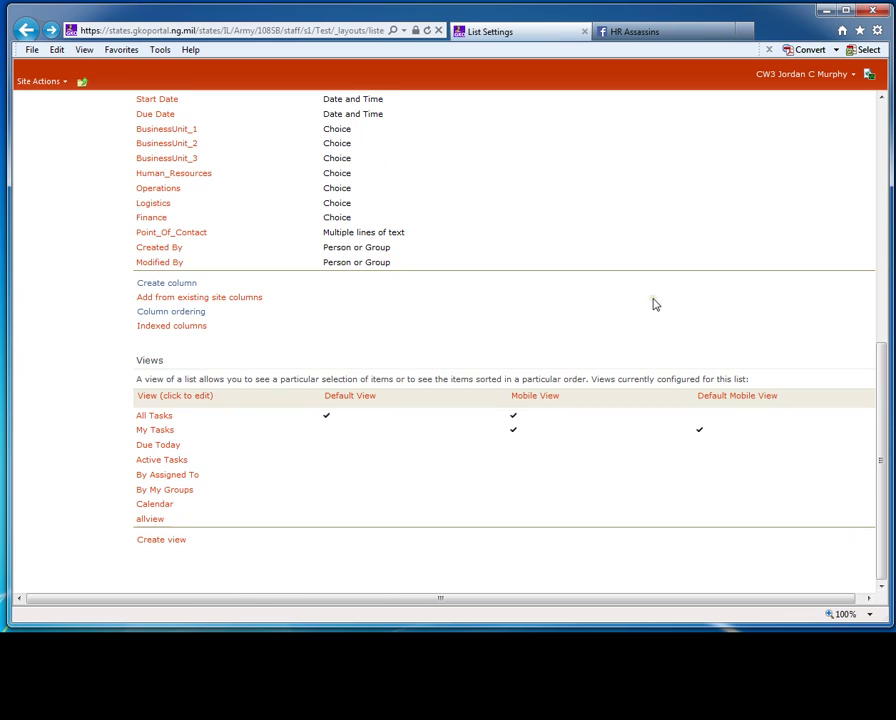
scroll(655, 304, up, 10)
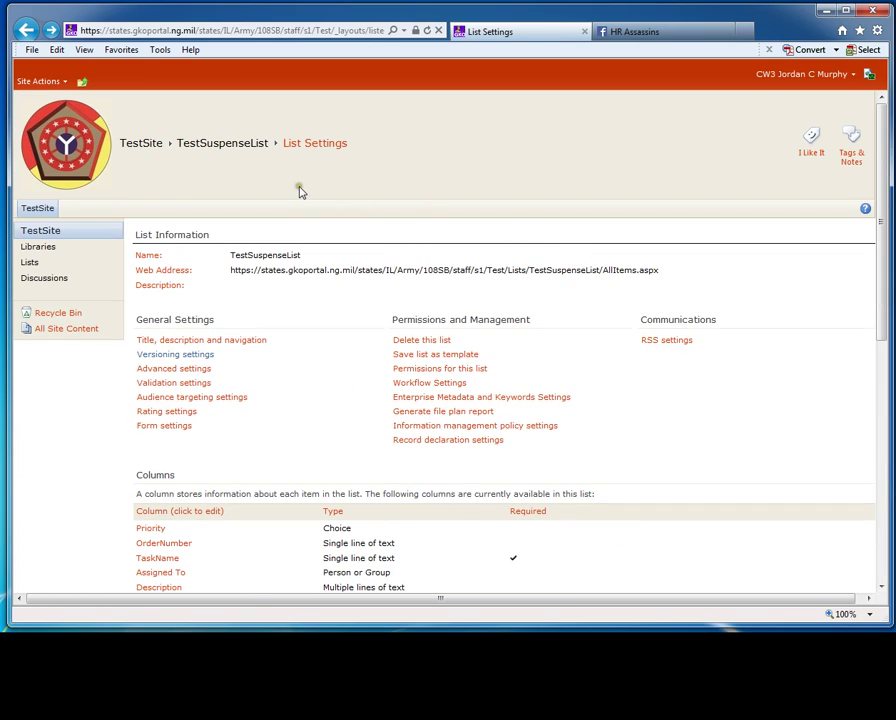
Open TestSuspenseList and look over its list and item commands and its entries down to the end.
click(227, 147)
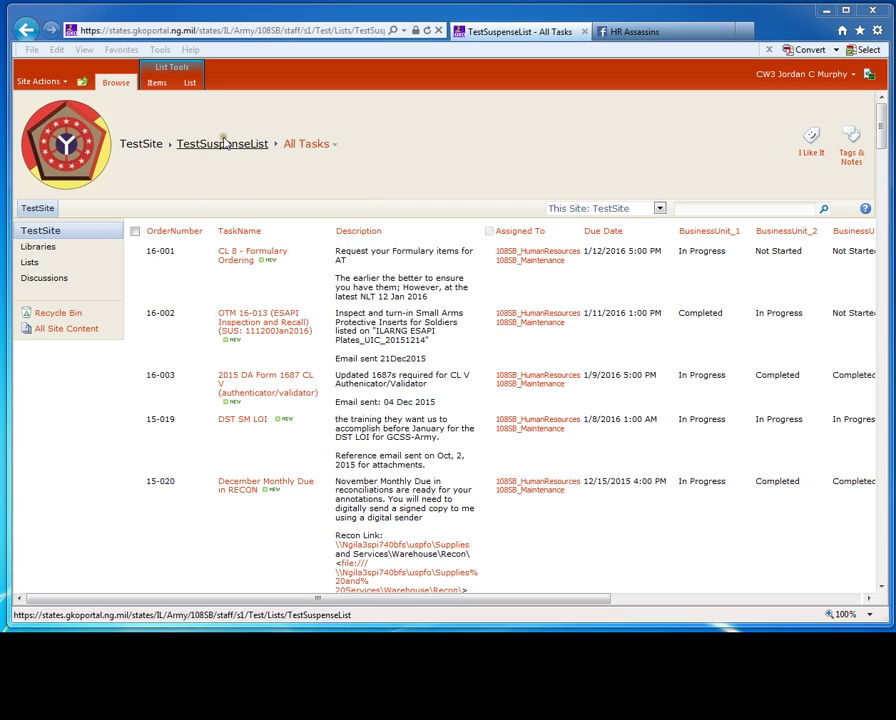
click(191, 84)
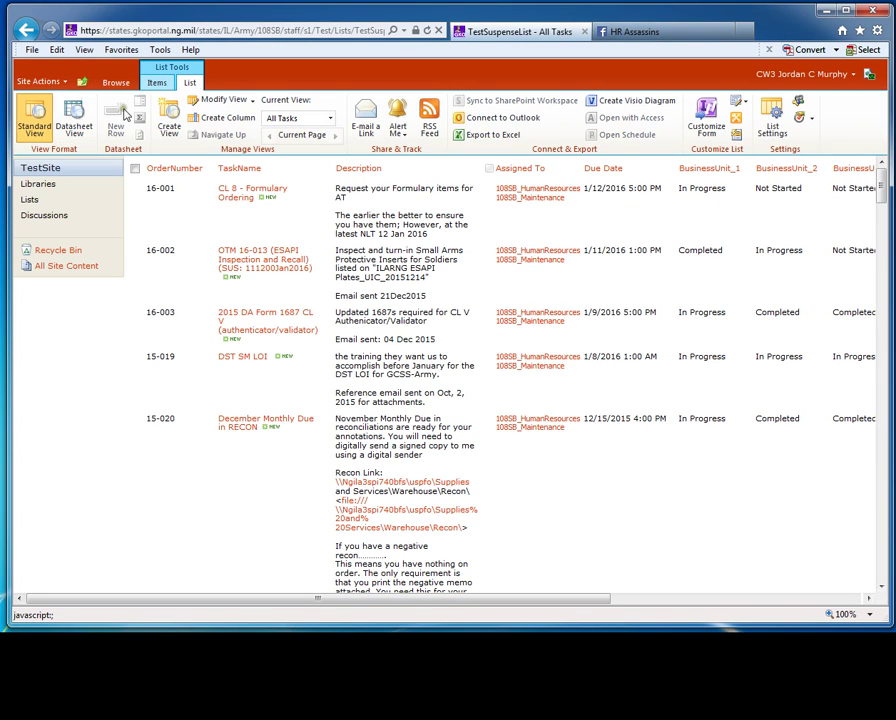
click(157, 83)
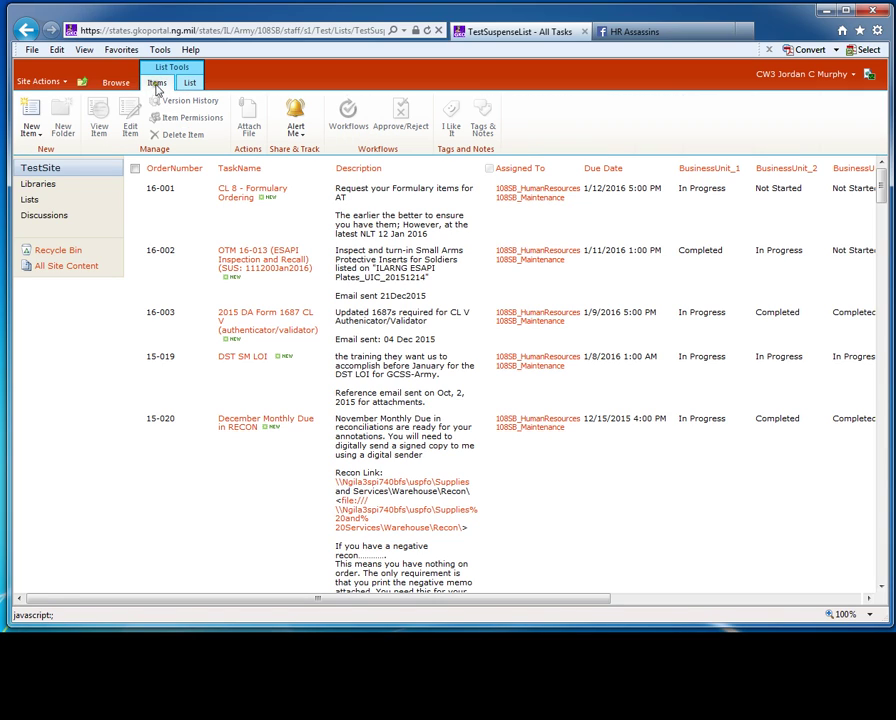
click(877, 193)
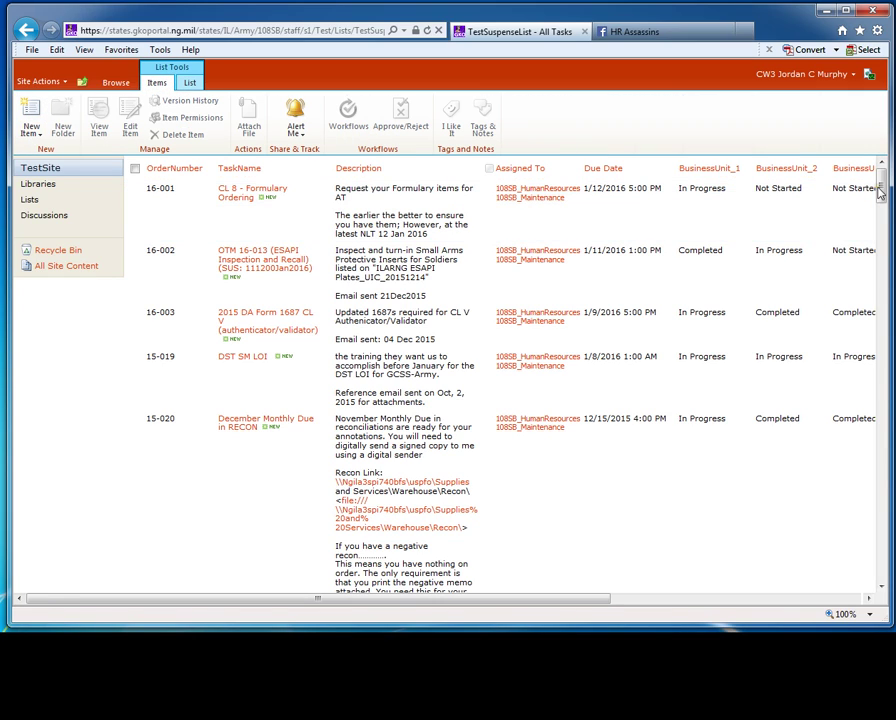
drag(877, 193, 880, 552)
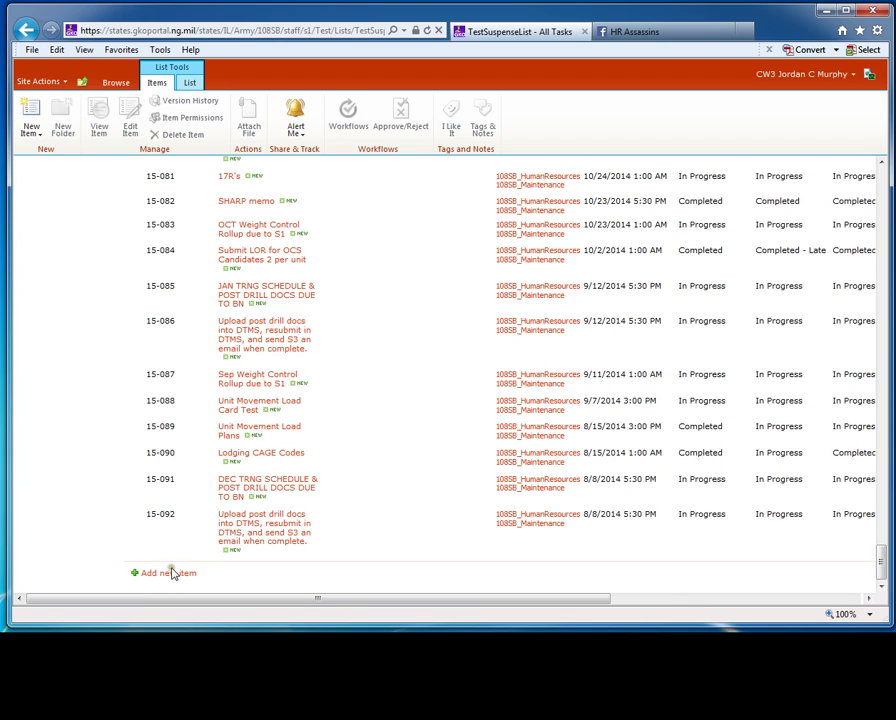
drag(880, 560, 880, 158)
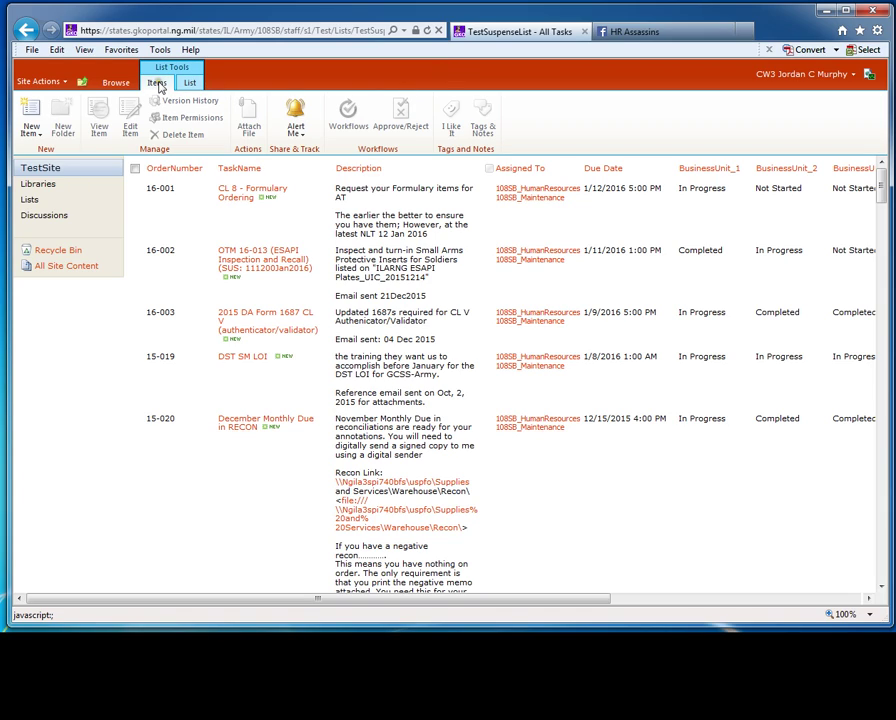
Start a new list item with order number 16-010 and task name "Update Operations Plan".
click(37, 118)
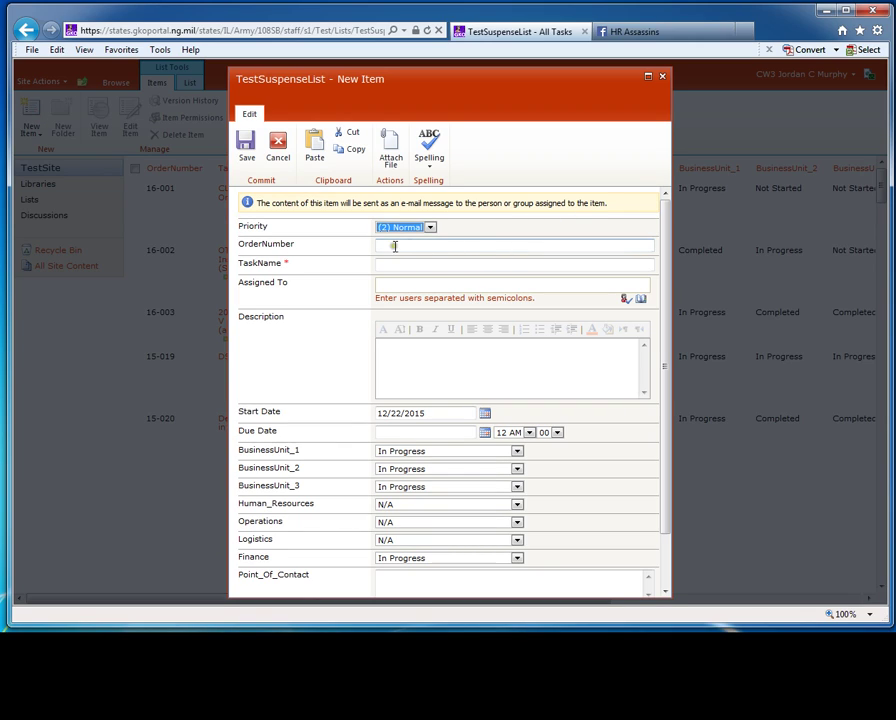
click(396, 246)
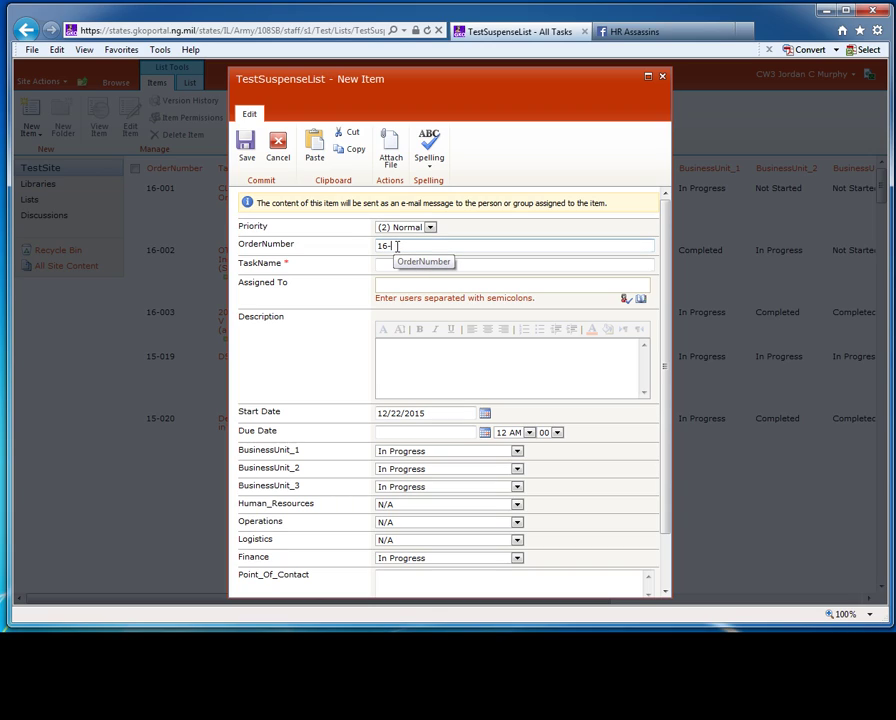
key(Tab)
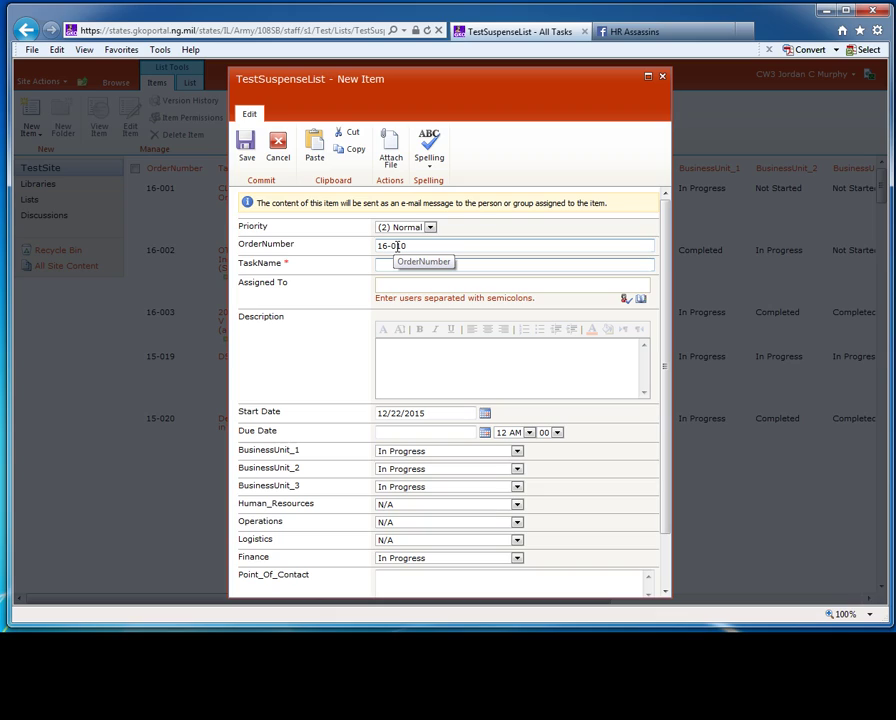
text(Update Operations Plan)
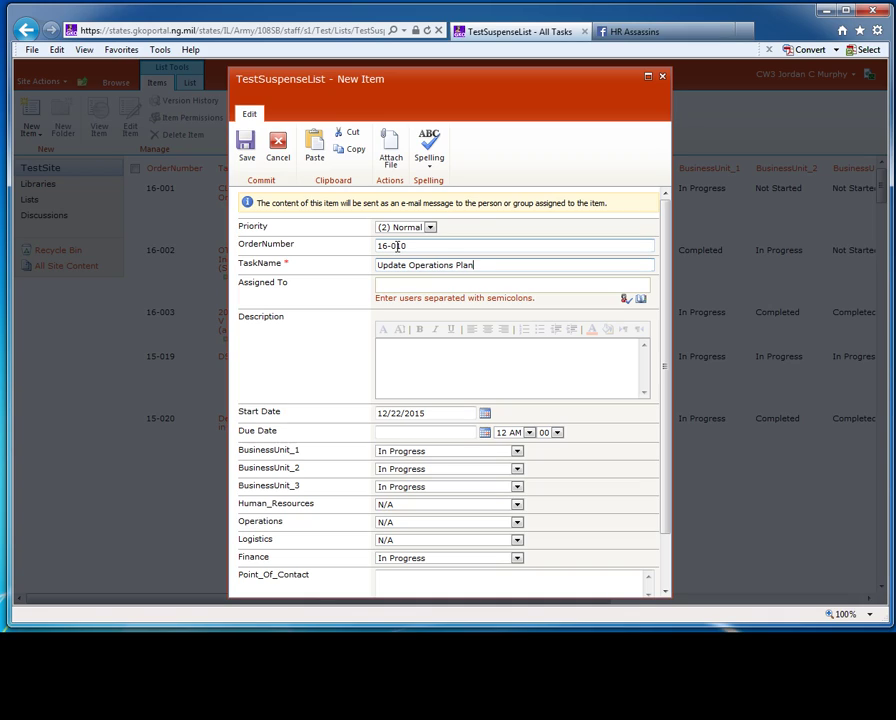
Search the people and groups directory for "108SB_" and assign the task to the 108SB_HumanResources group.
click(641, 300)
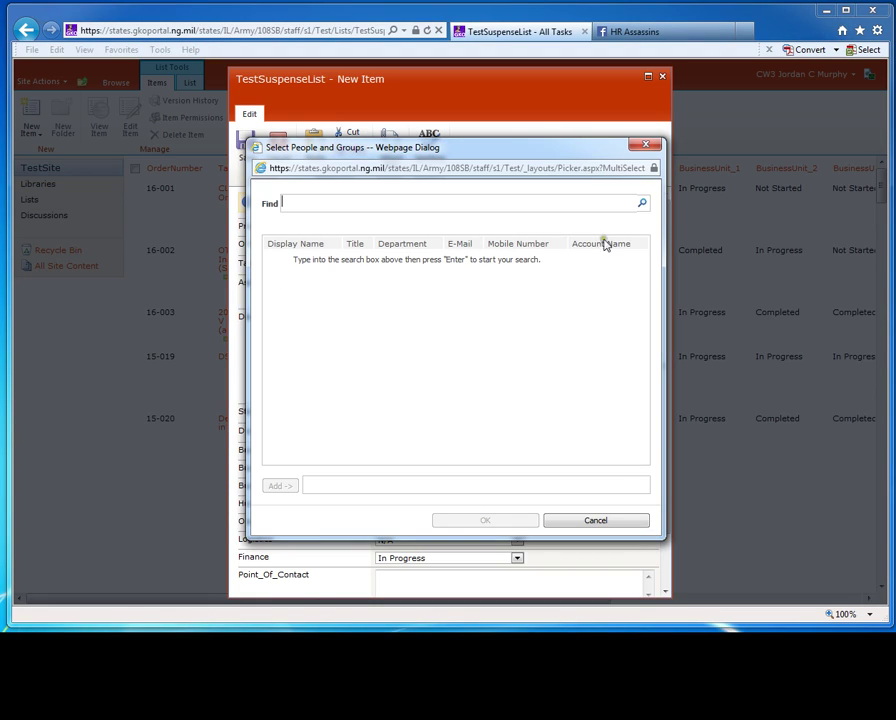
click(642, 204)
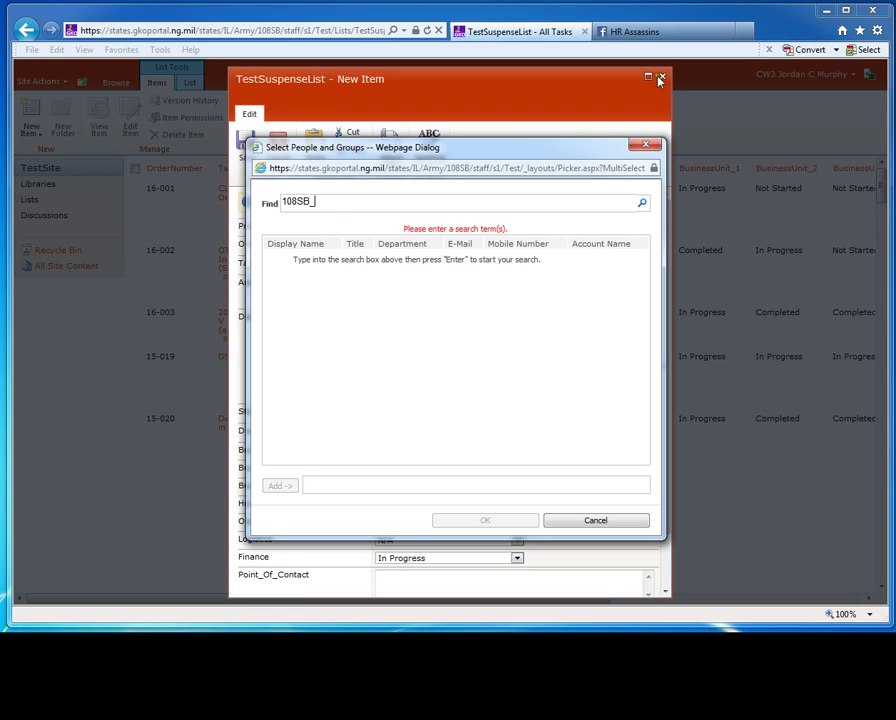
click(642, 205)
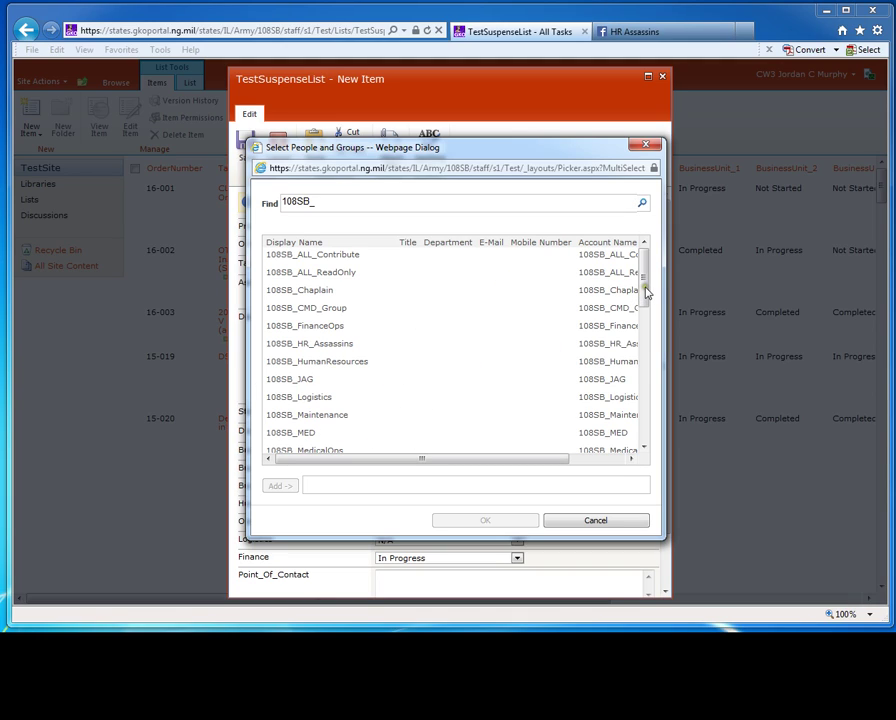
scroll(500, 310, down, 1)
click(302, 309)
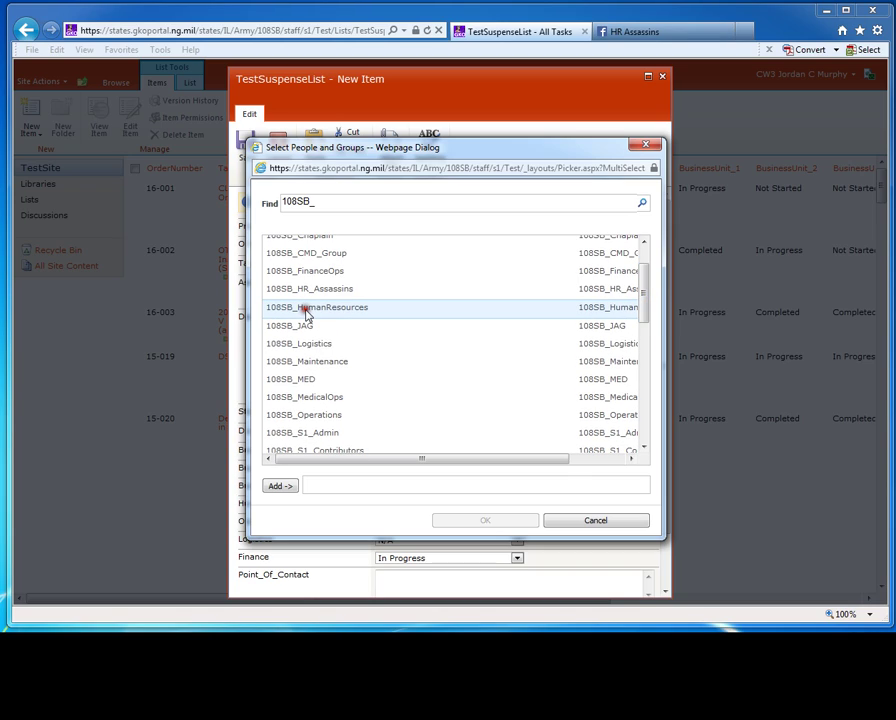
click(280, 487)
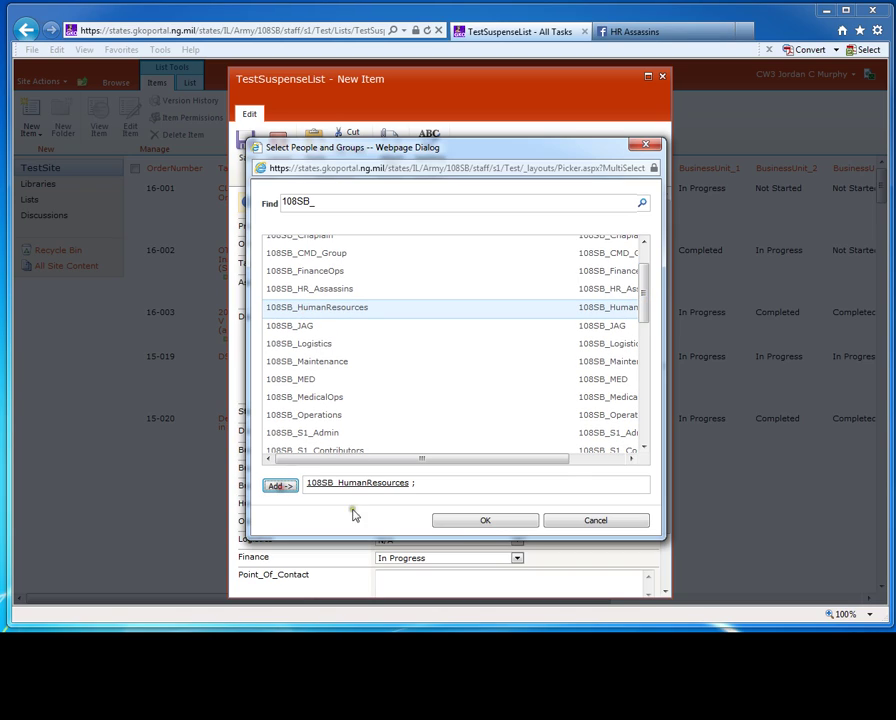
click(482, 522)
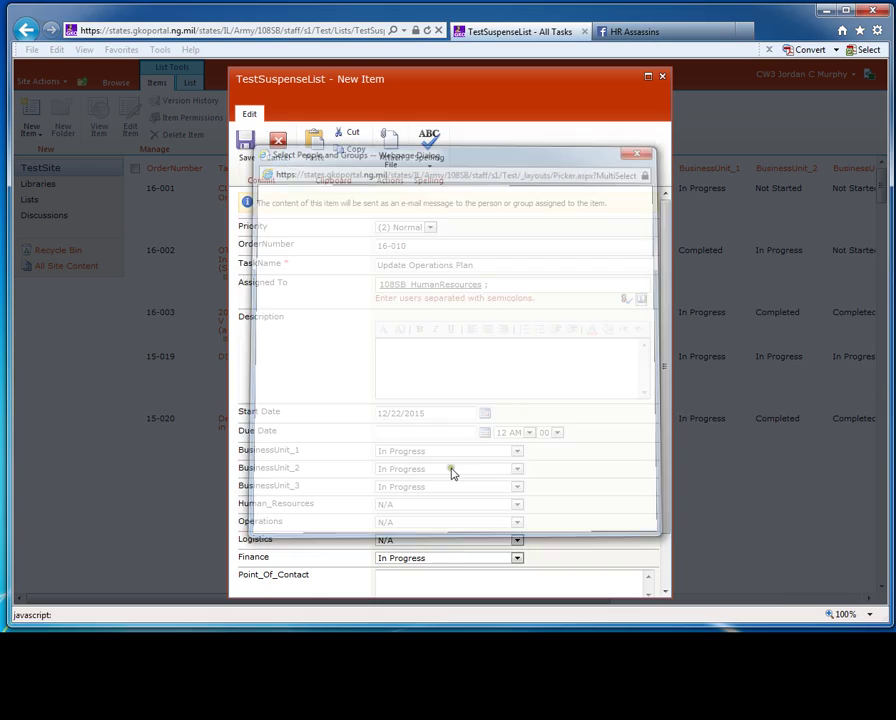
Enter the description "Update your portion of the operations plan" and set the due date to 01/22/2016.
click(423, 349)
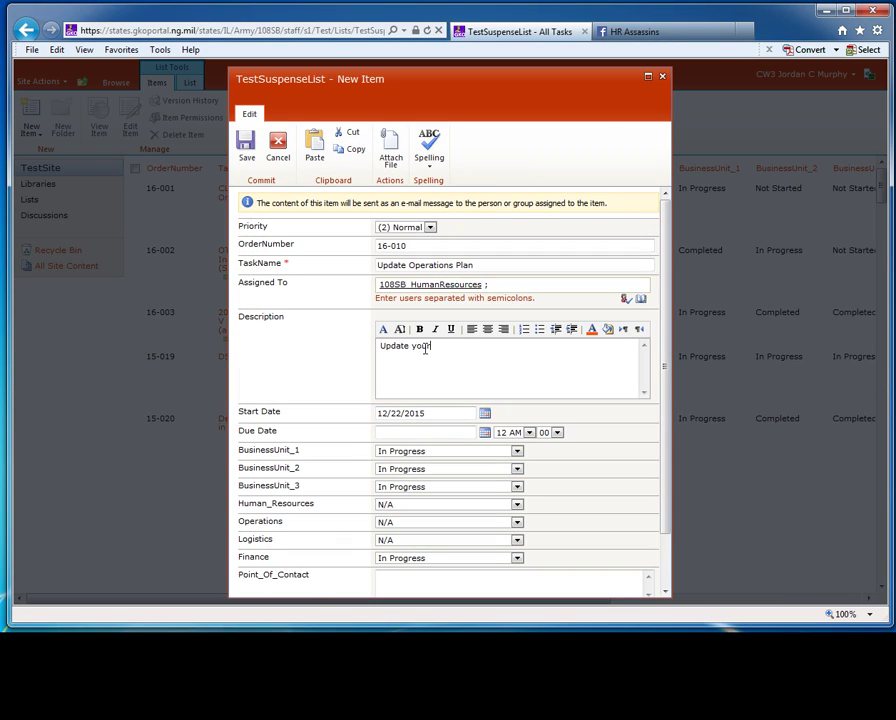
text(Update your portion of the operations plan)
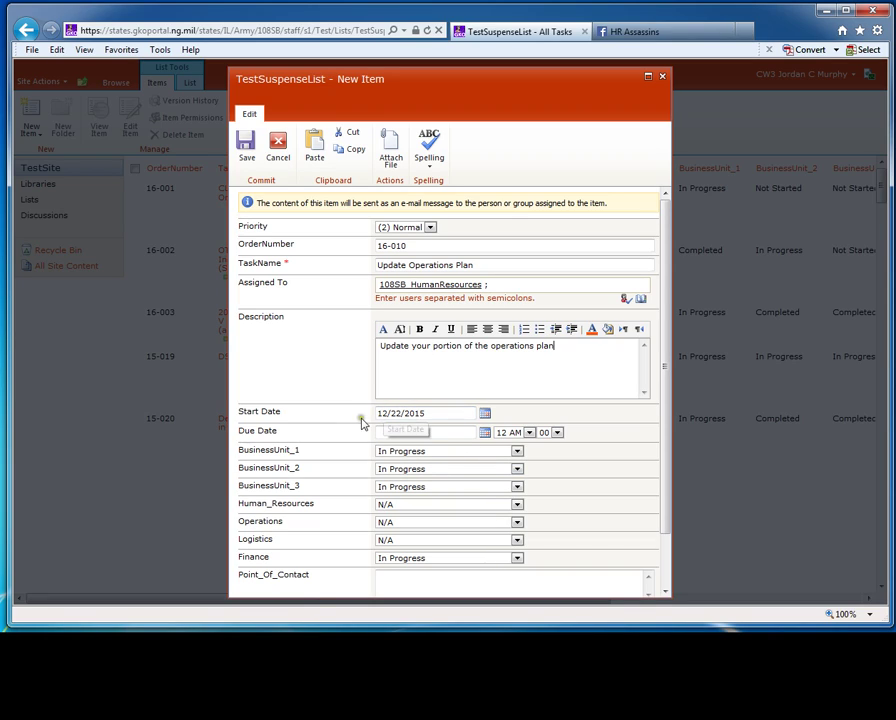
click(400, 432)
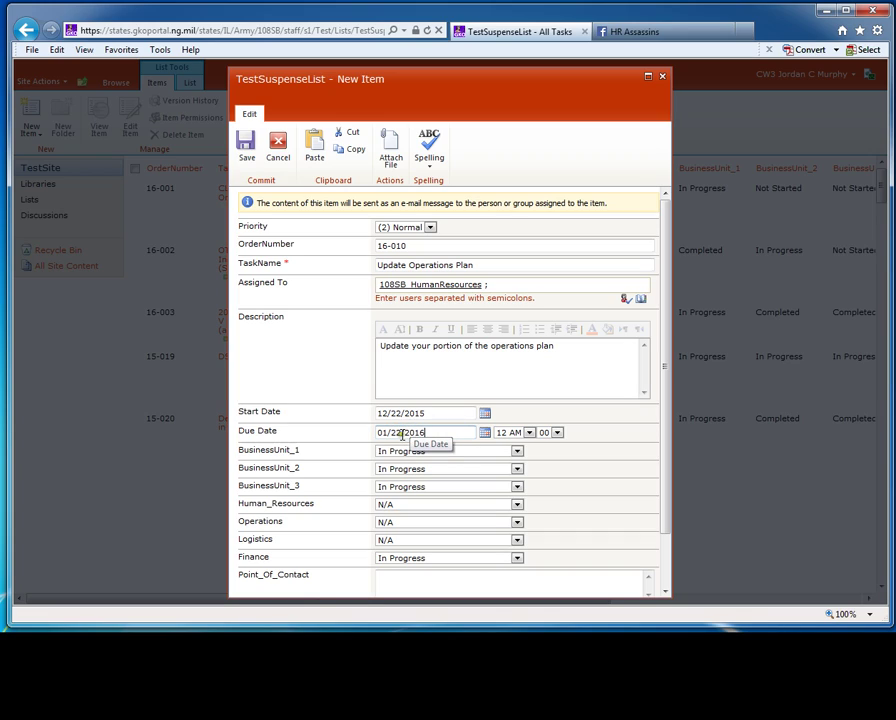
drag(404, 432, 347, 436)
text(12)
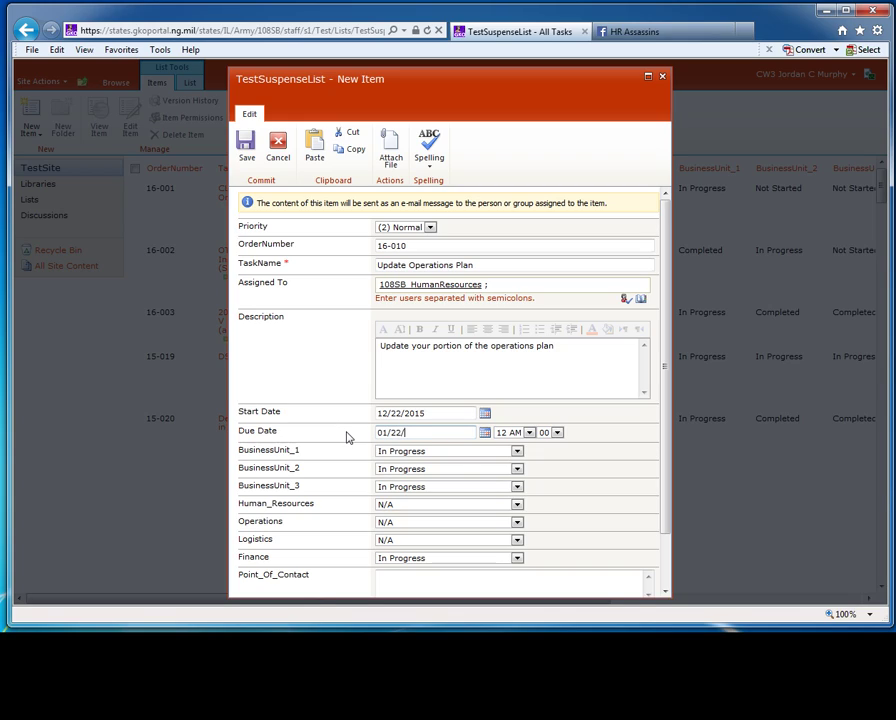
text(16)
Set the BusinessUnit_1, BusinessUnit_2 and BusinessUnit_3 statuses to N/A.
scroll(632, 456, down, 1)
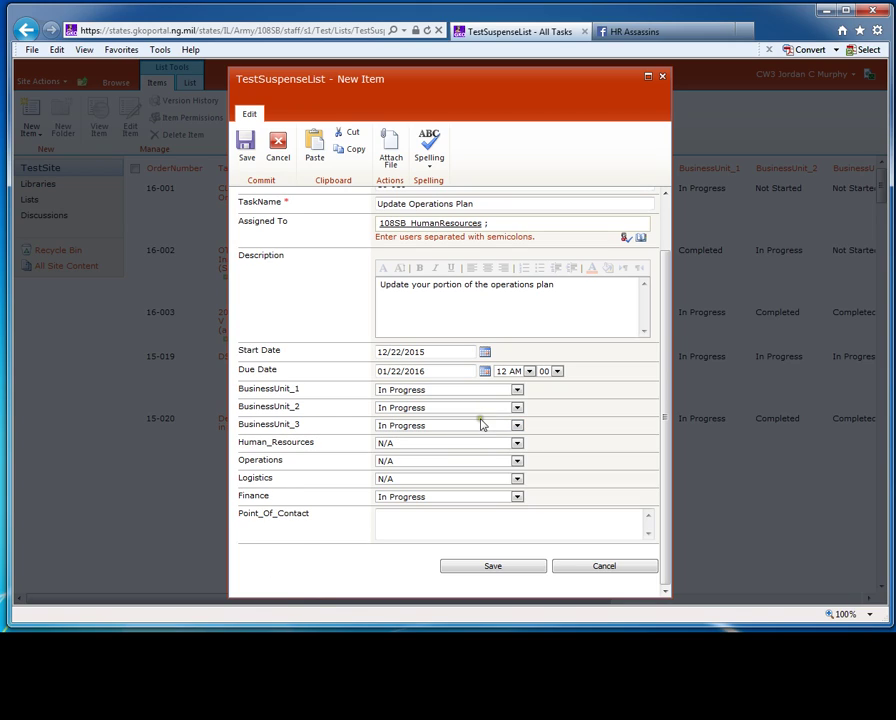
scroll(539, 285, up, 1)
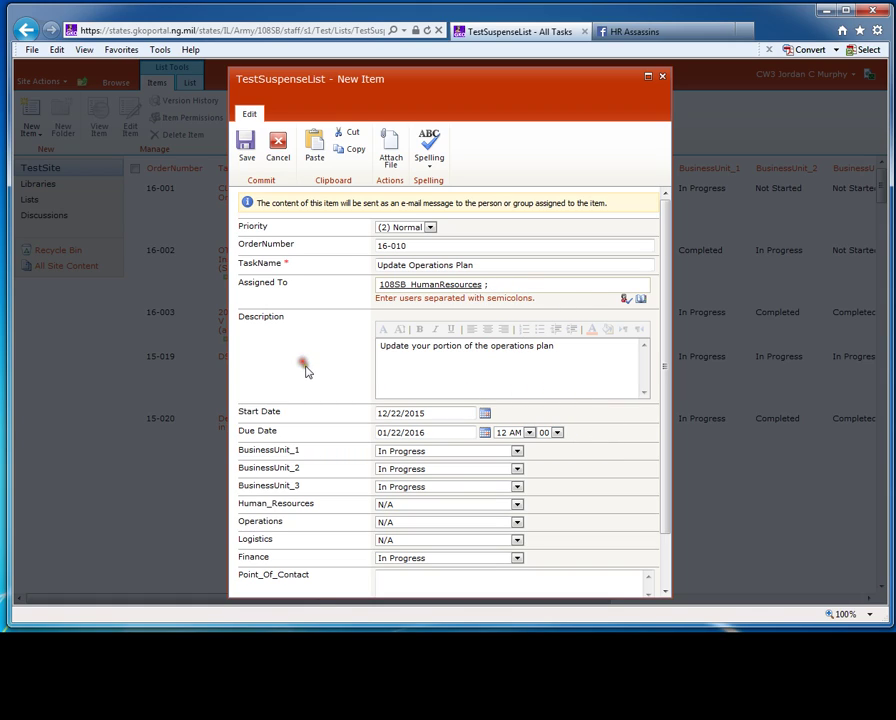
scroll(308, 372, down, 1)
click(516, 391)
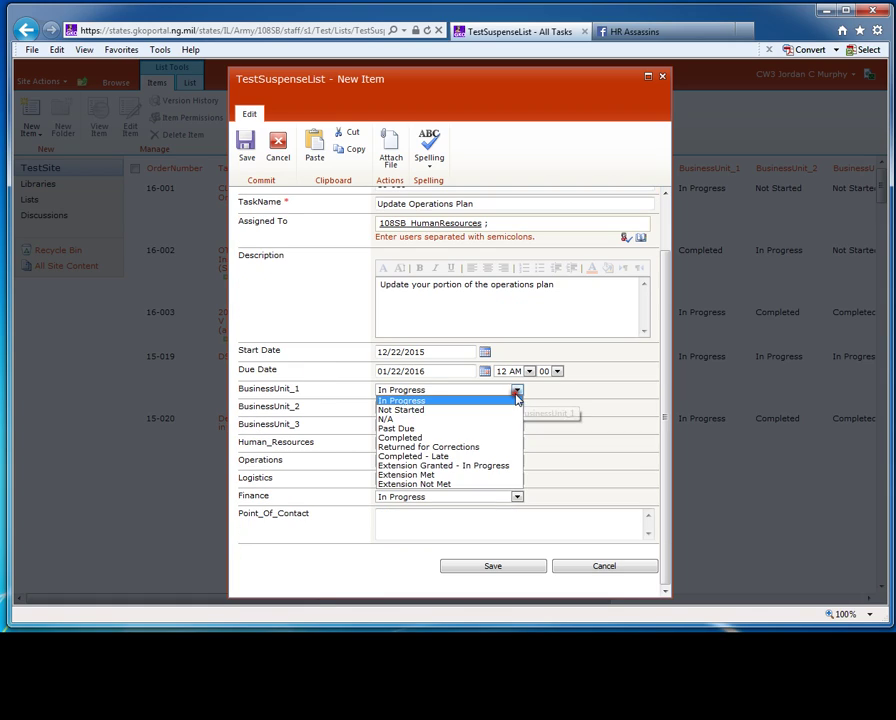
click(388, 419)
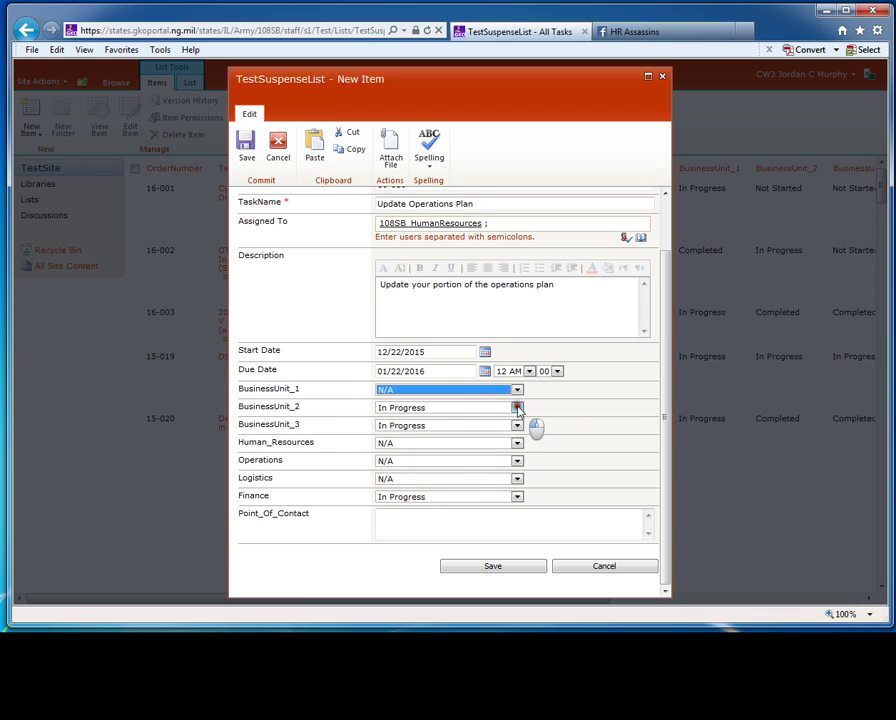
click(516, 408)
click(385, 437)
click(516, 426)
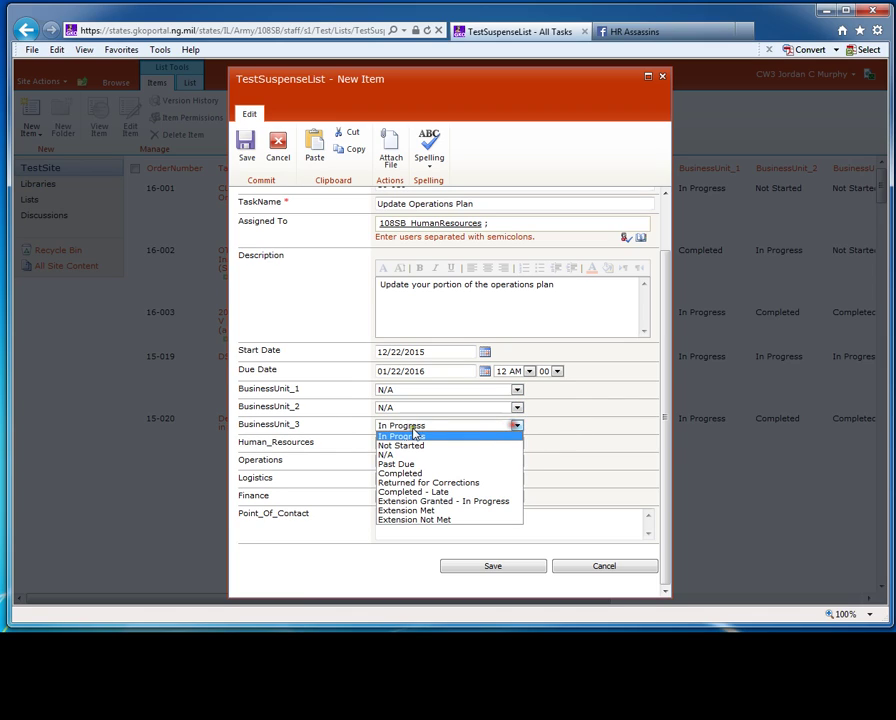
click(388, 455)
Set the Human_Resources status to In Progress and the Finance status to N/A.
click(516, 443)
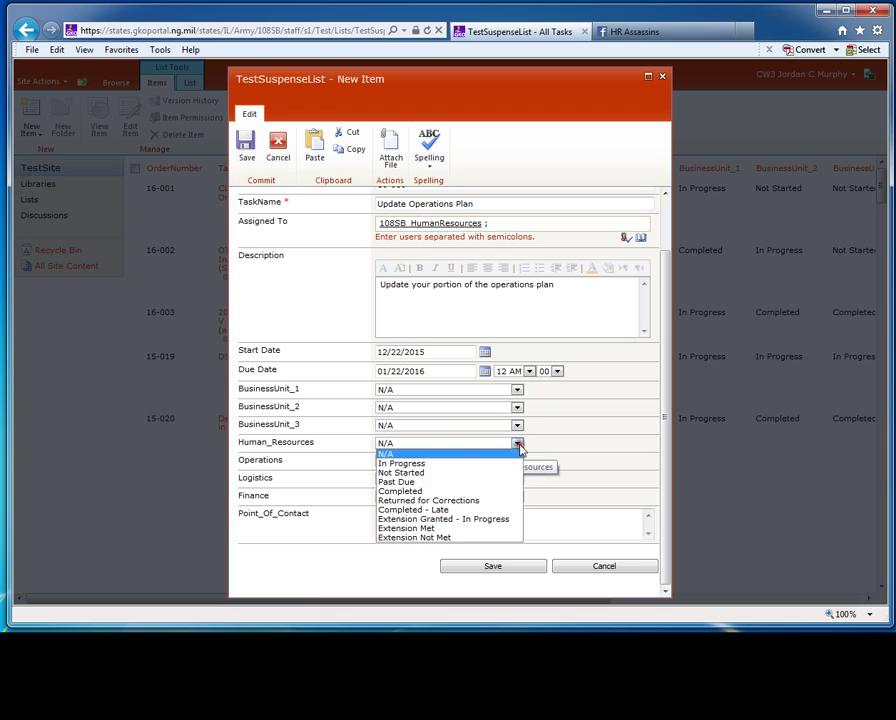
click(405, 474)
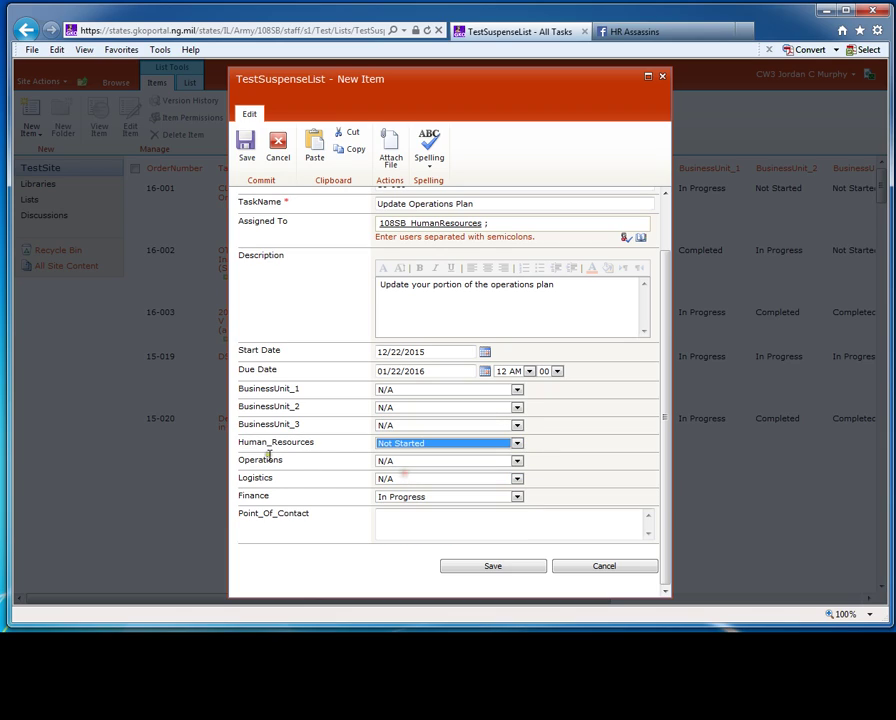
click(517, 443)
click(432, 463)
click(517, 497)
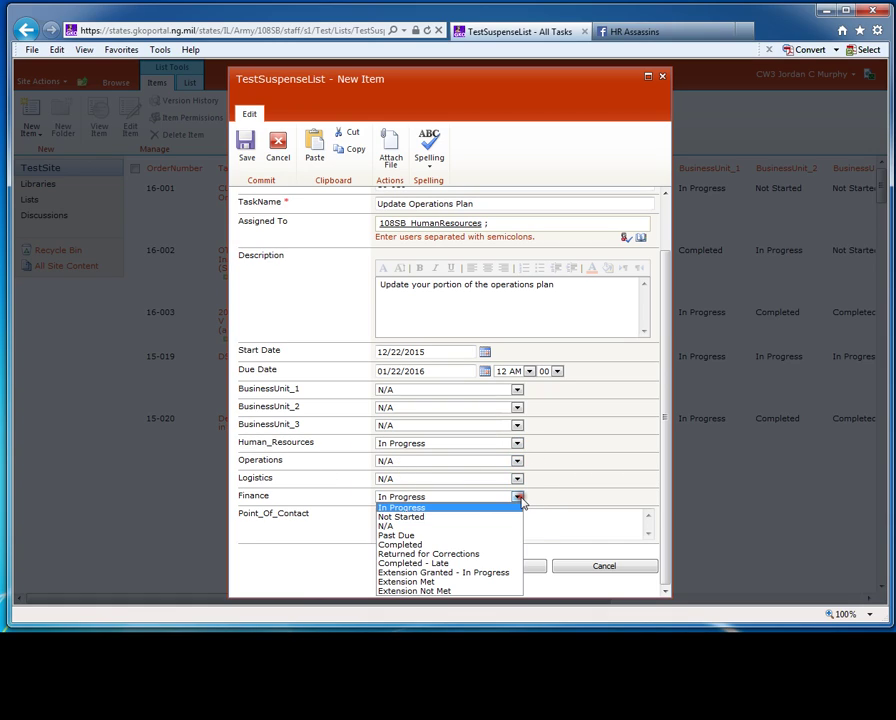
click(400, 526)
Enter the task's point of contact and save the new item.
click(444, 520)
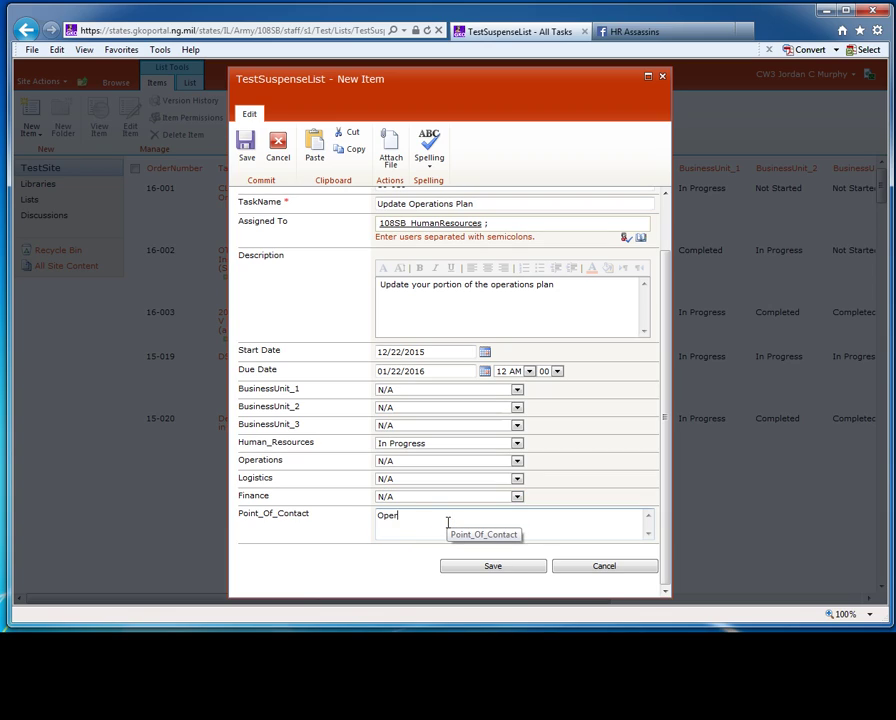
click(479, 570)
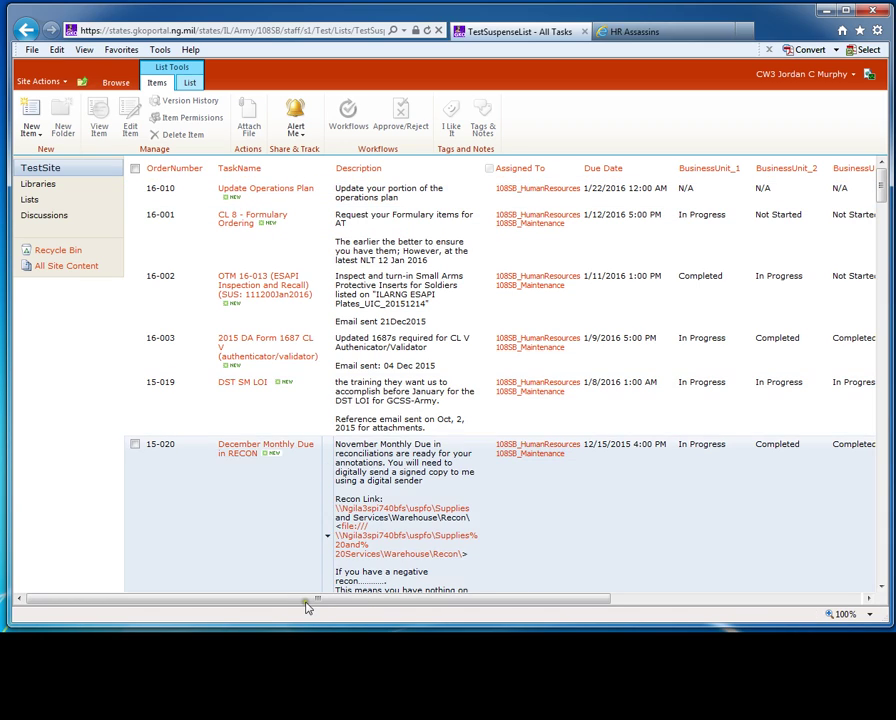
Check the new item's status entries across the task list, and examine the columns defined in the list settings.
drag(300, 602, 562, 602)
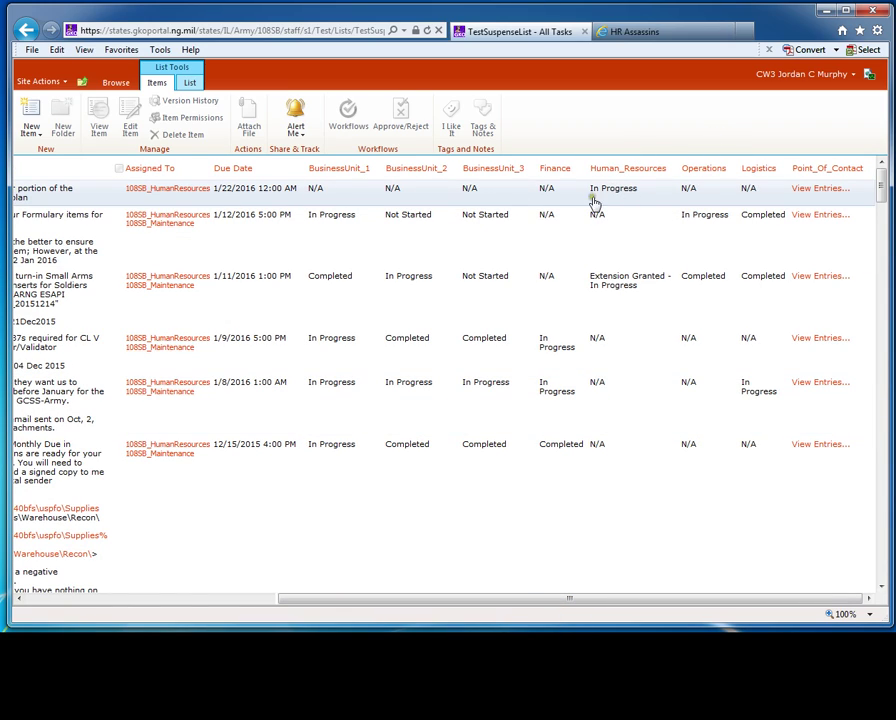
drag(574, 598, 306, 598)
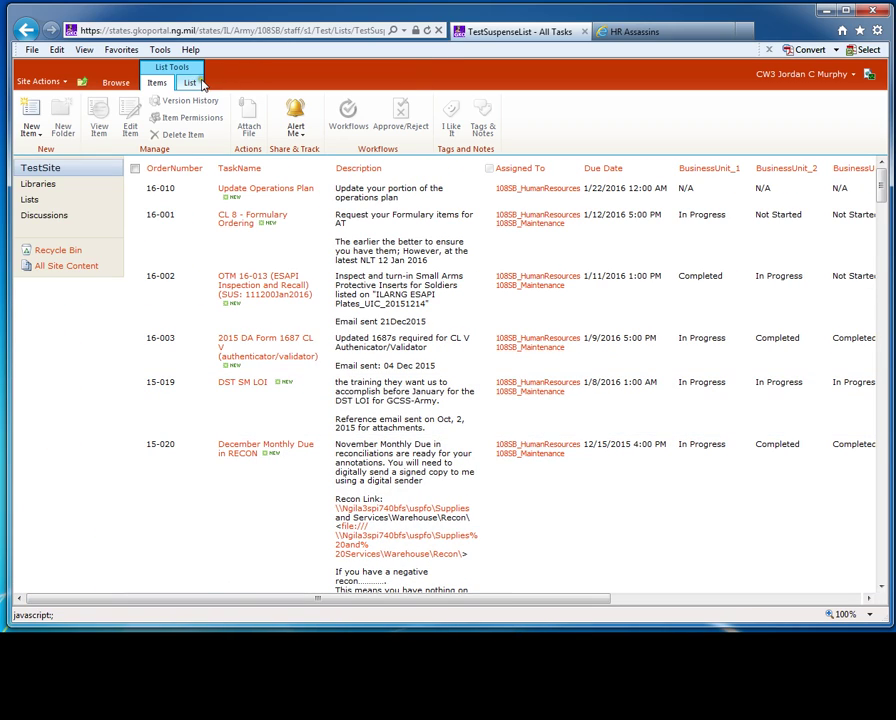
click(189, 82)
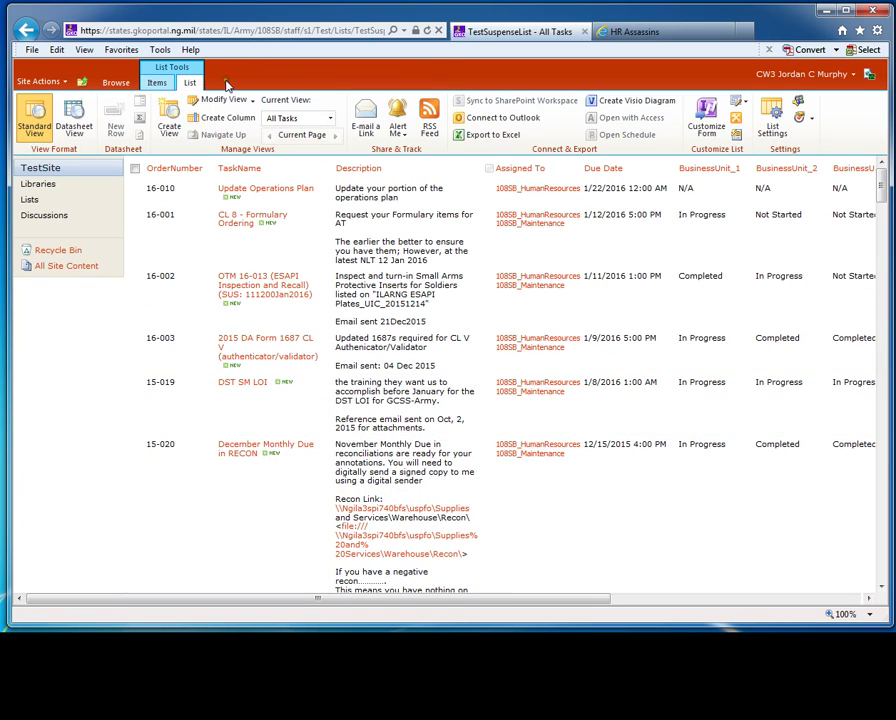
click(770, 120)
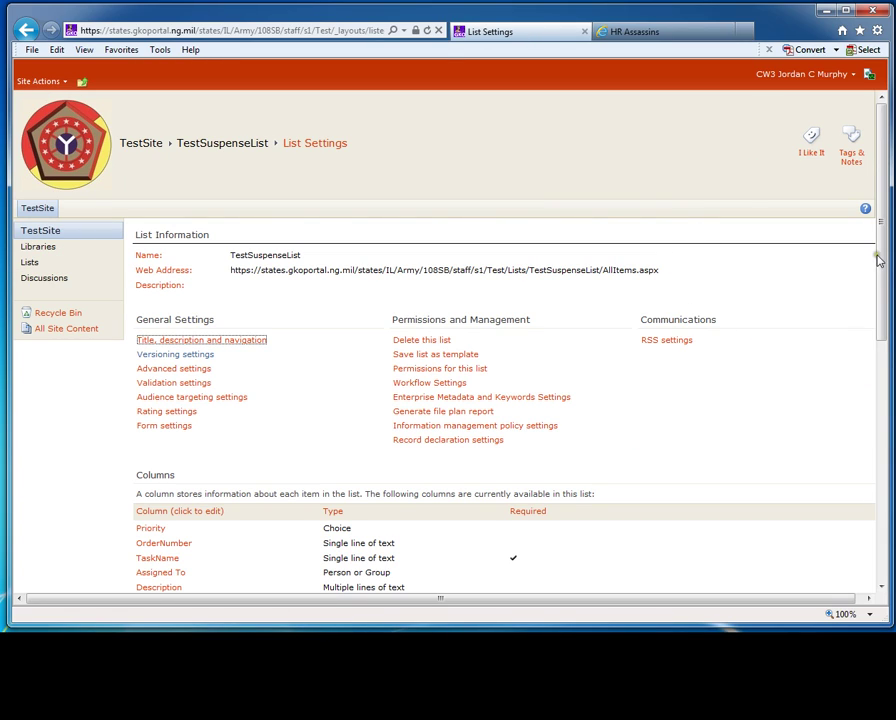
drag(878, 256, 877, 402)
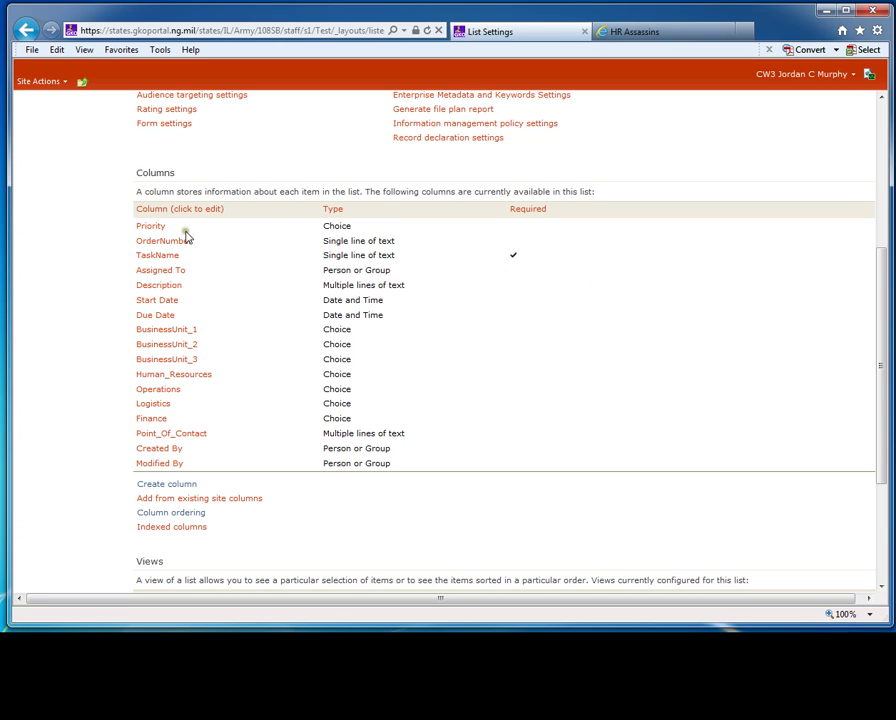
scroll(496, 368, up, 5)
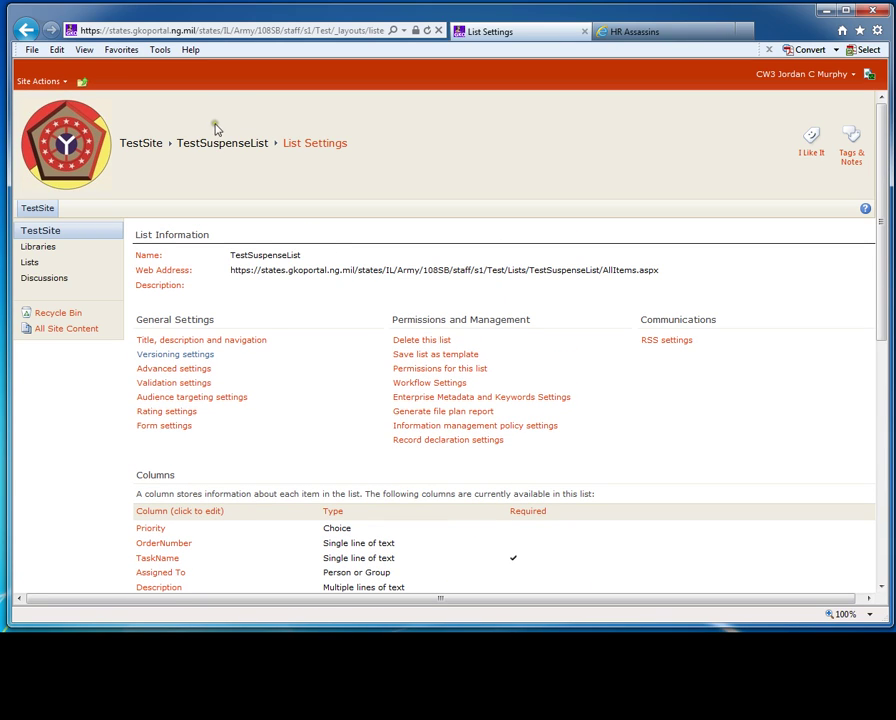
Return to TestSuspenseList and open a blank new-item form to review its fields through Point_Of_Contact.
click(220, 145)
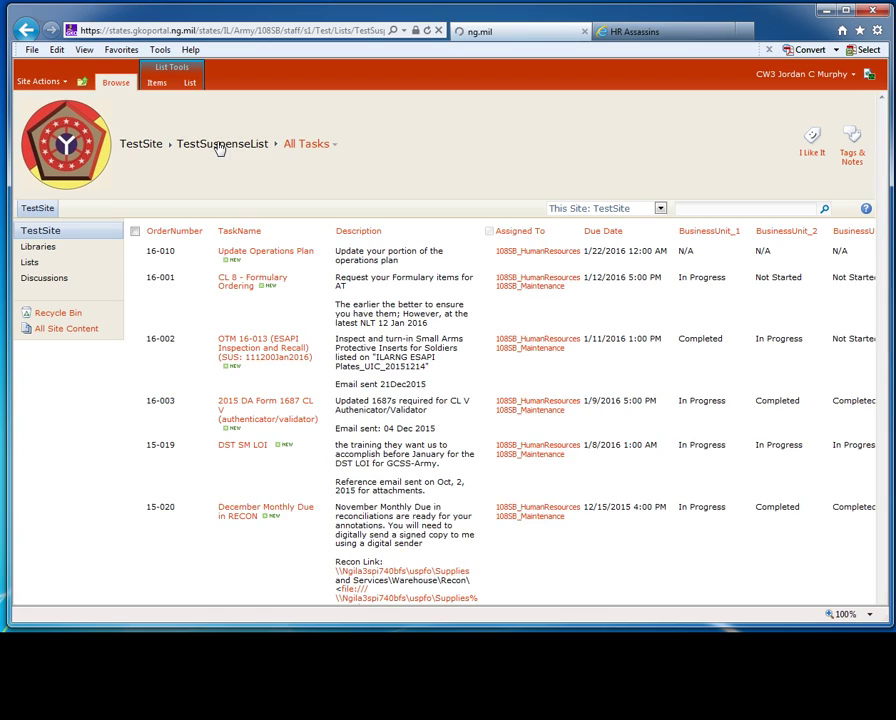
click(157, 84)
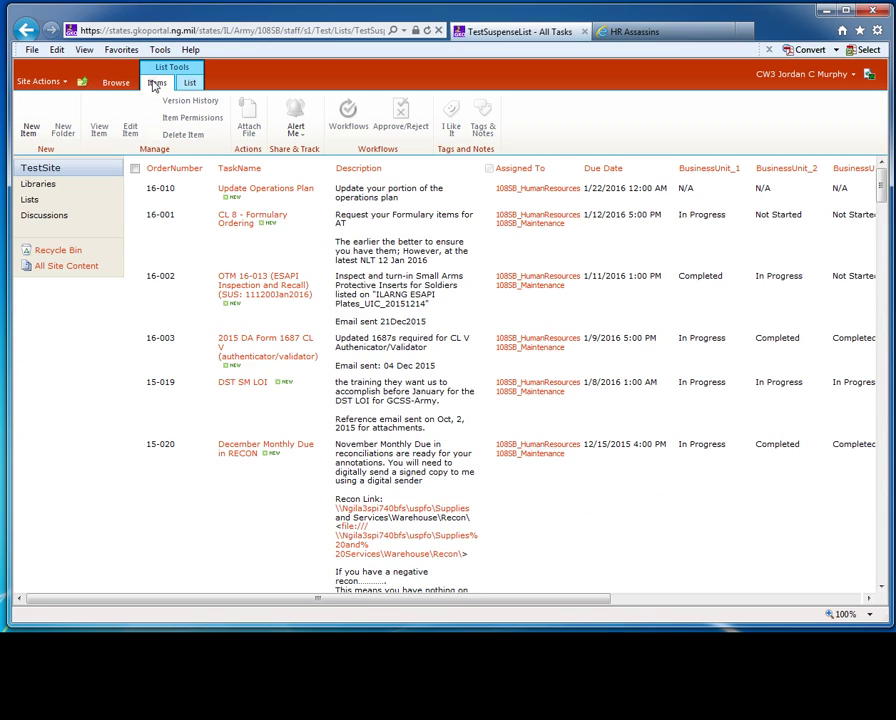
click(36, 115)
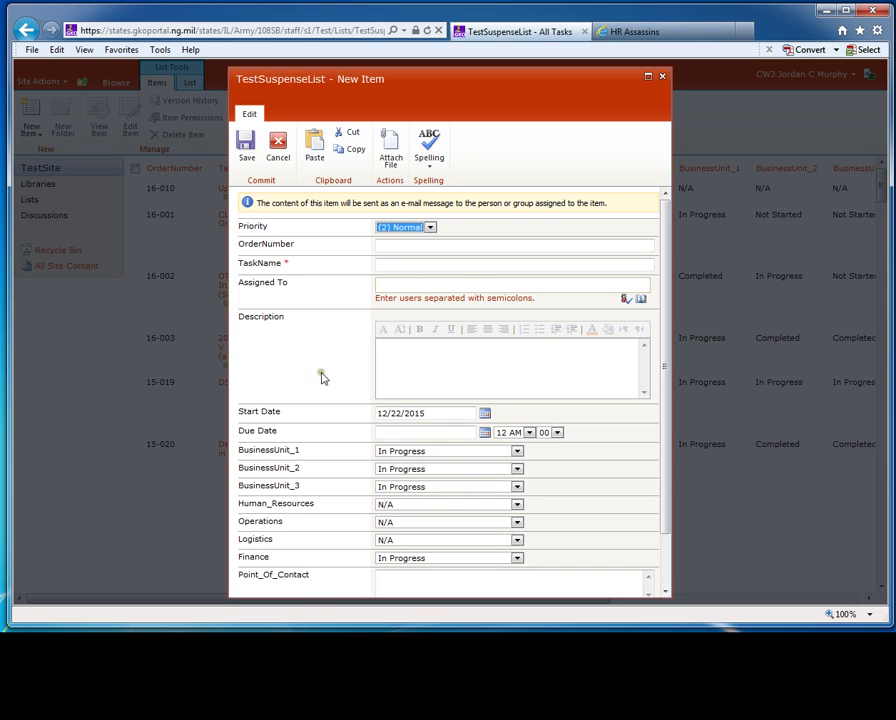
scroll(300, 380, down, 1)
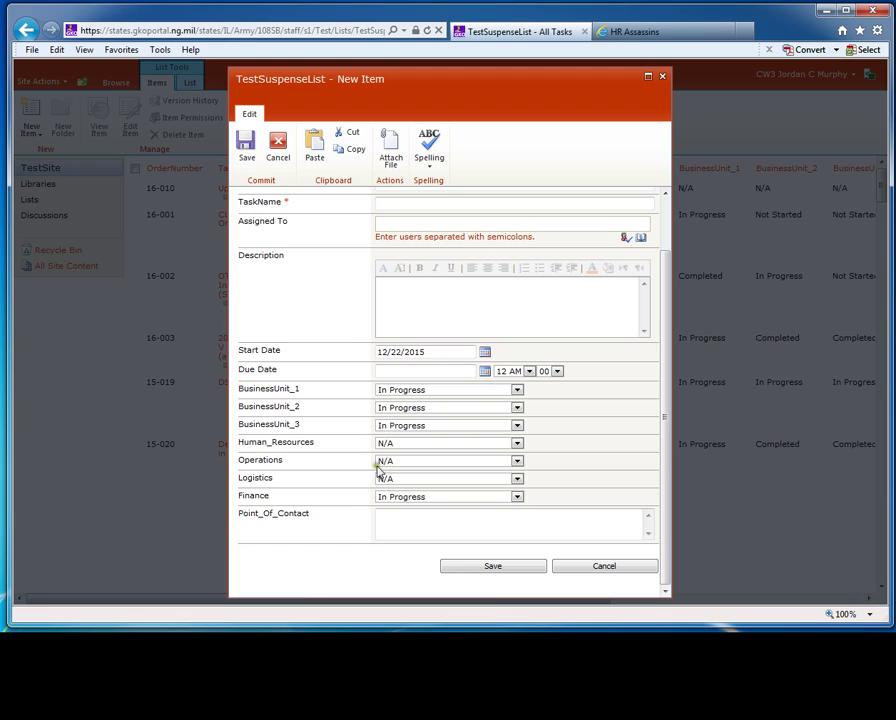